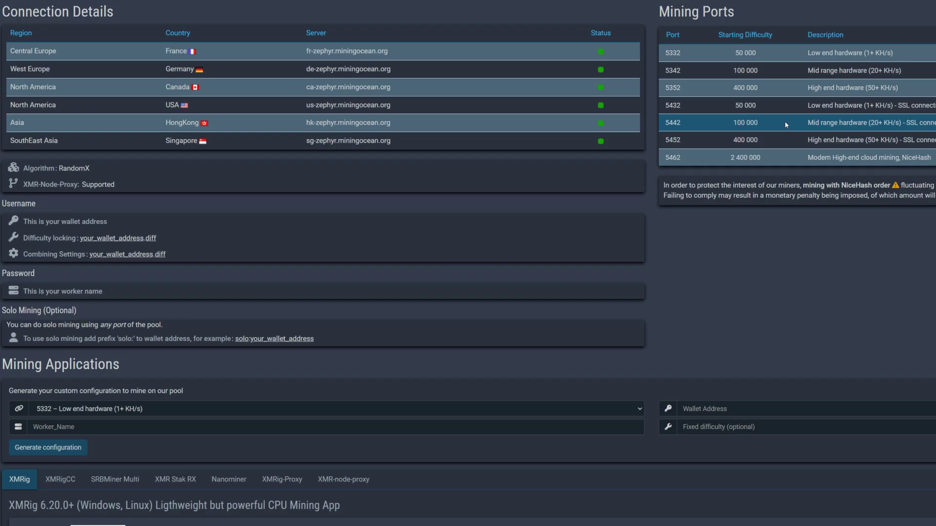
Generate a custom mining configuration on the pool page for port 5332 with the worker name "fdkpjgpfsagjpsfg"
scroll(786, 125, down, 4)
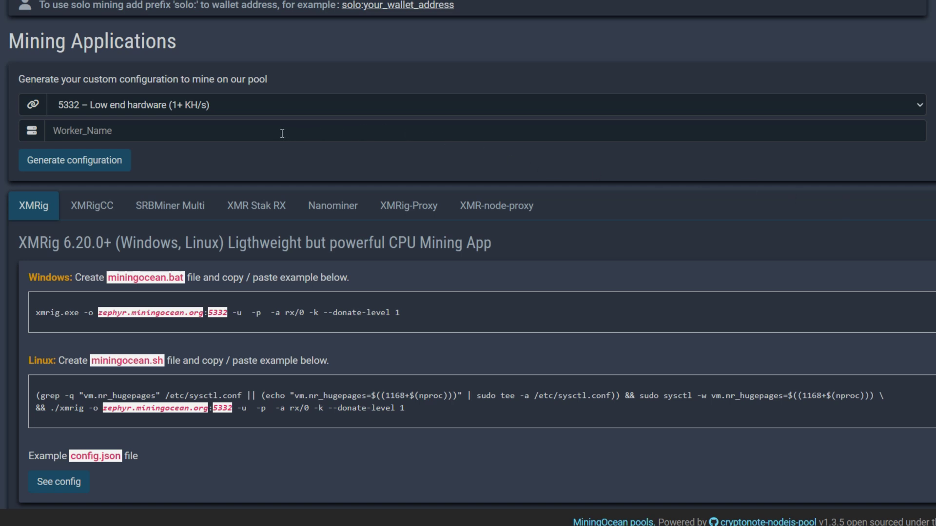
click(206, 132)
text(fdkpjgpfsagjpsfg)
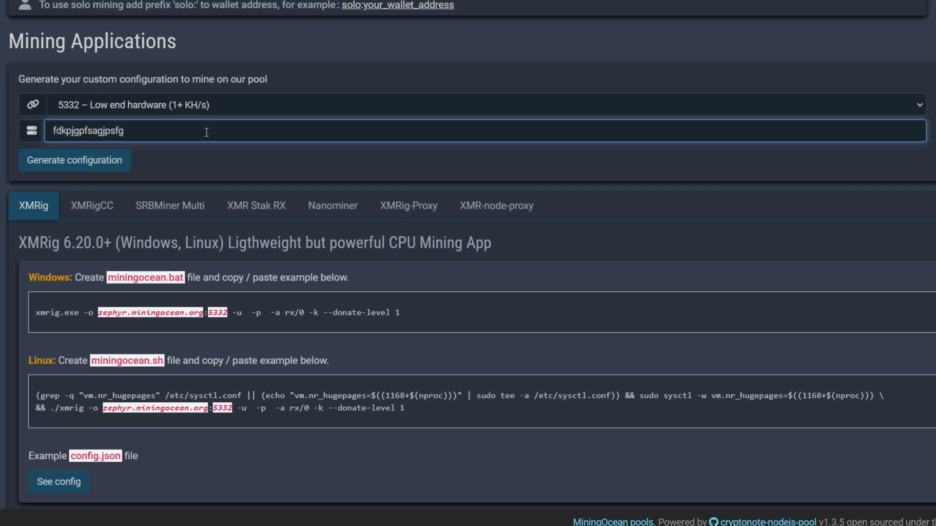
click(121, 164)
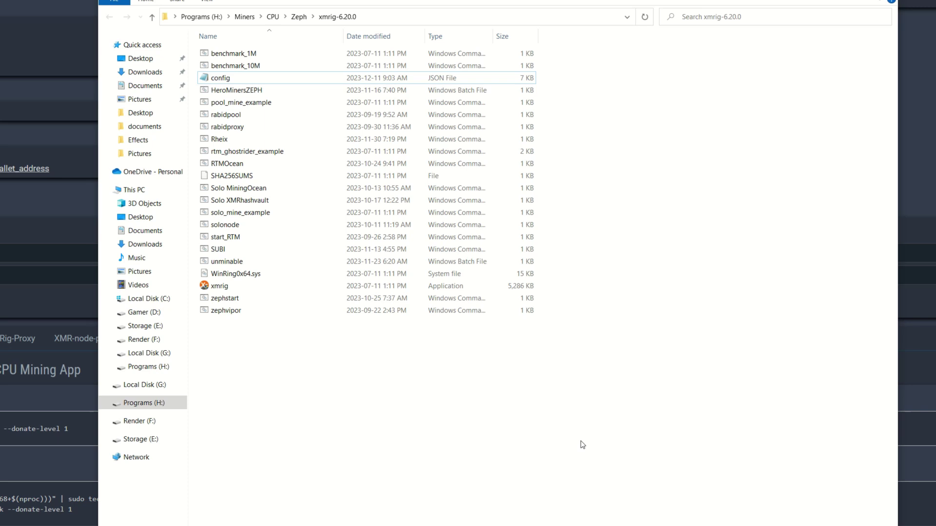
Open the config JSON file from the xmrig-6.20.0 folder for editing
click(249, 305)
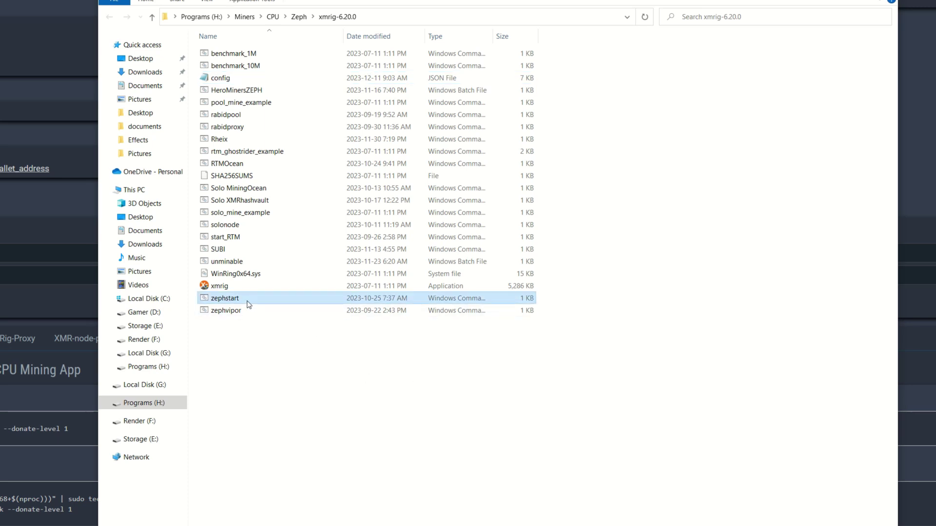
click(235, 78)
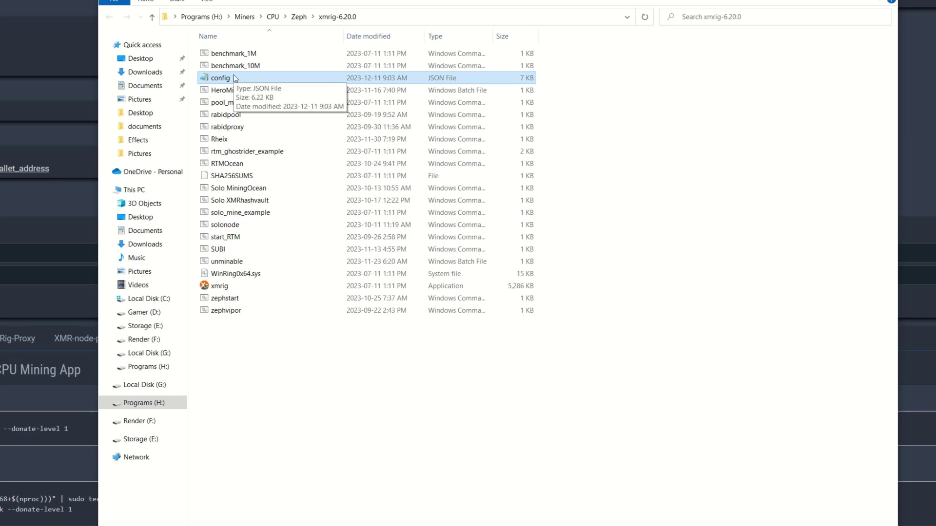
right_click(222, 82)
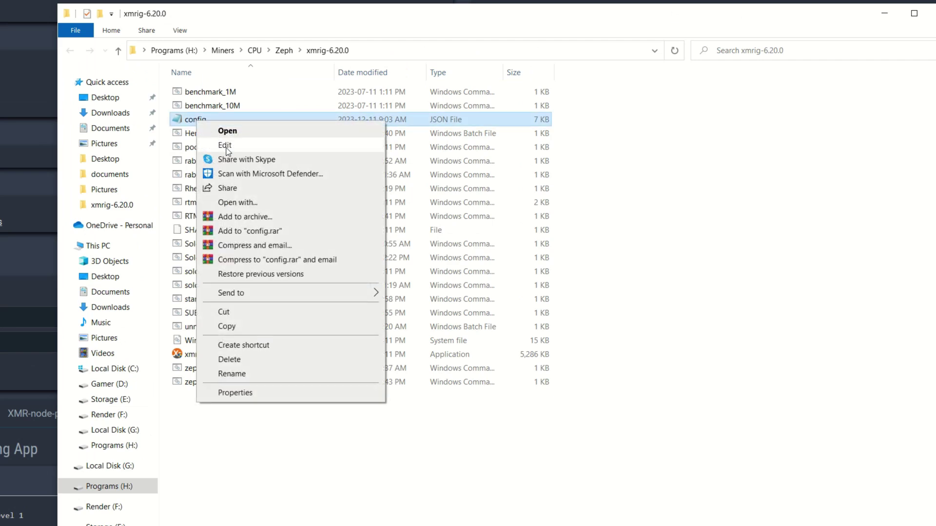
click(226, 145)
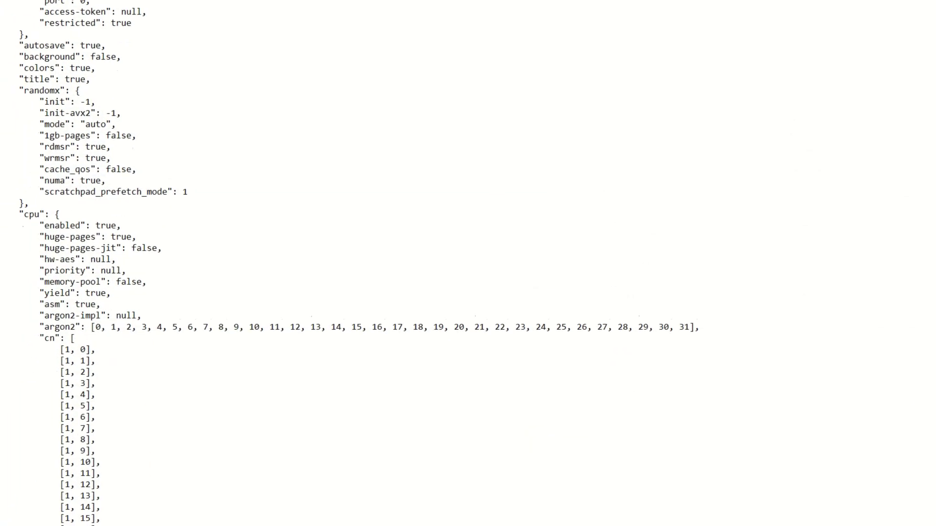
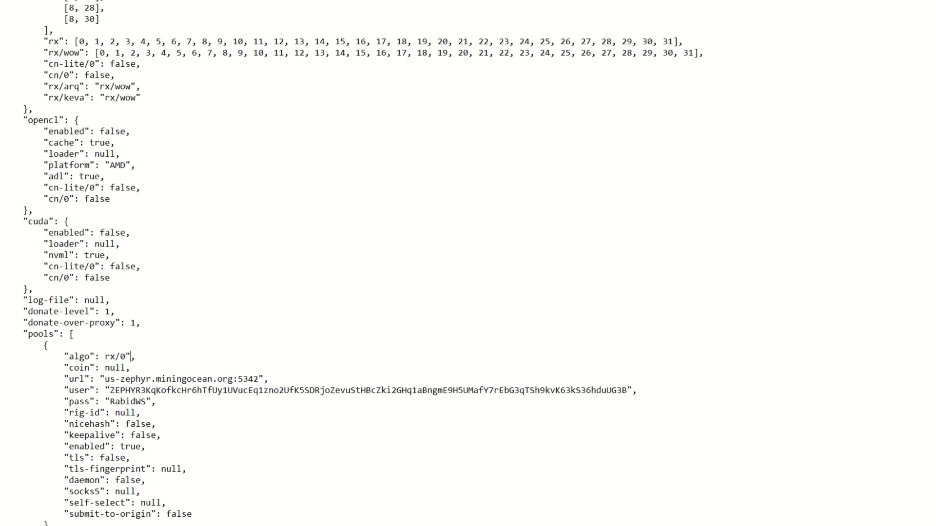
Complete the algo value in the pools section of the config file as "rx/0" by adding its missing opening quotation mark
key(Left)
key(Left)
key(Left)
key(Left)
text(")
key(Right)
key(Right)
key(Right)
key(Right)
key(Right)
key(Right)
key(Left)
key(Left)
key(Left)
key(Left)
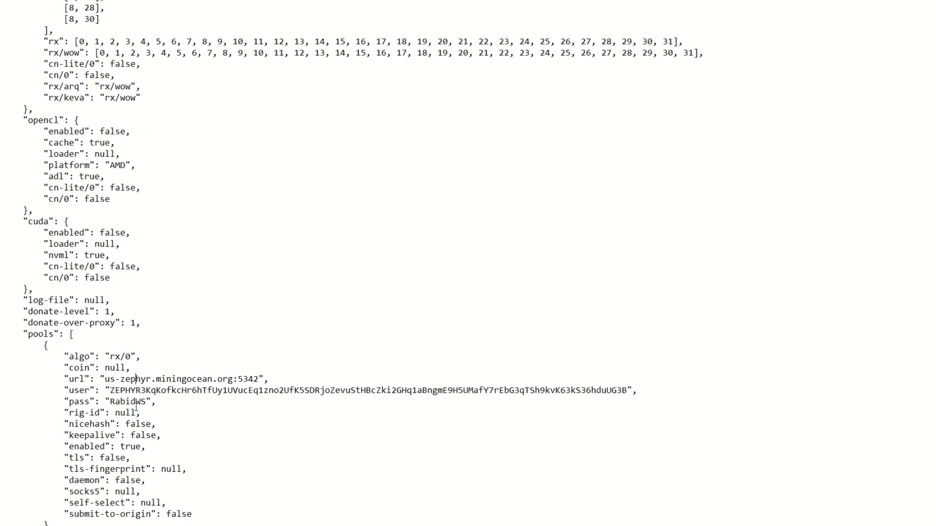
drag(146, 401, 110, 401)
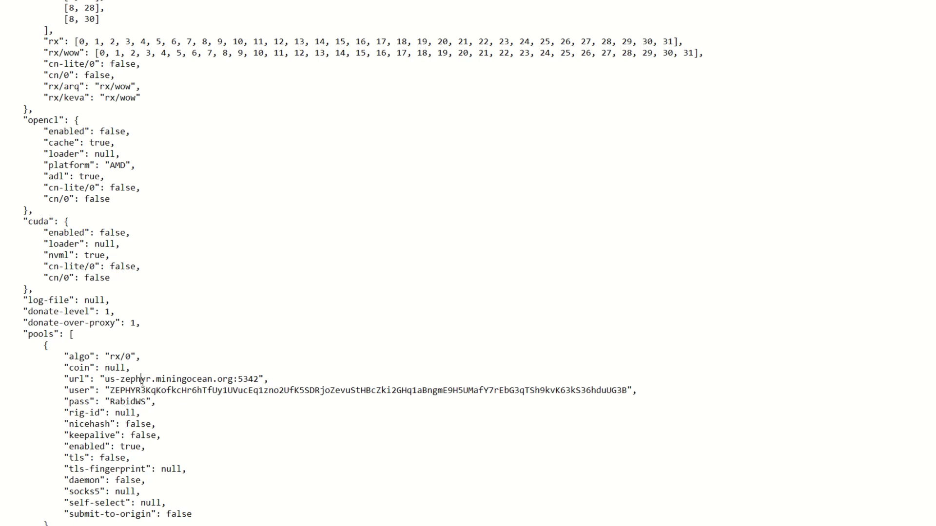
click(249, 379)
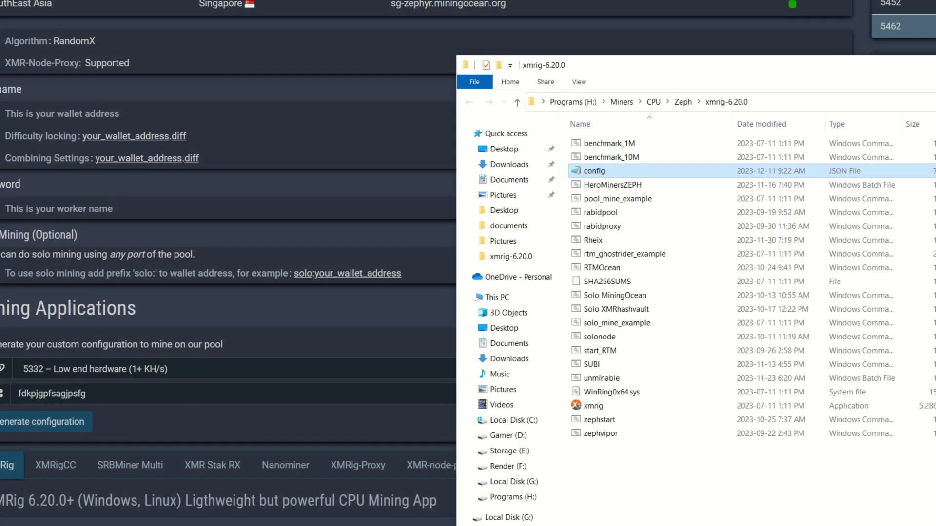
Check in the compatibility properties of the xmrig application whether it runs as an administrator, leaving the settings as they are
click(608, 410)
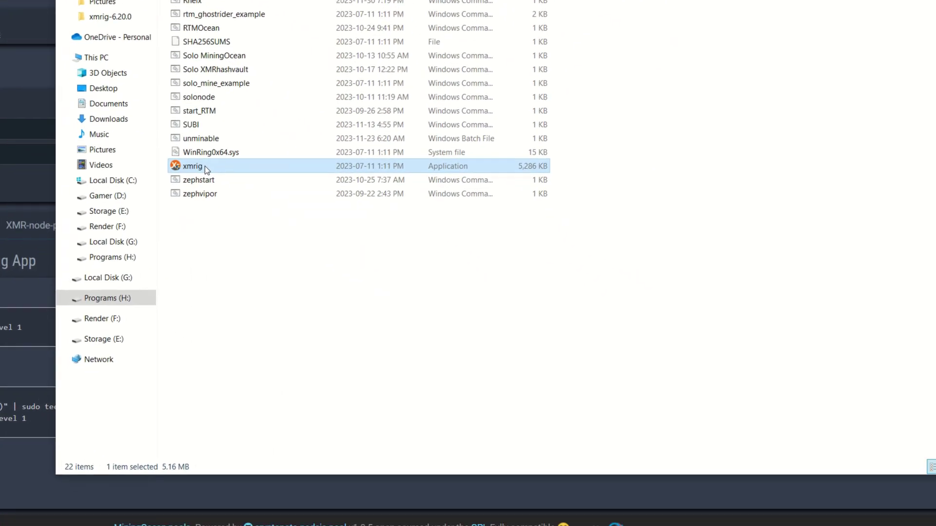
right_click(205, 168)
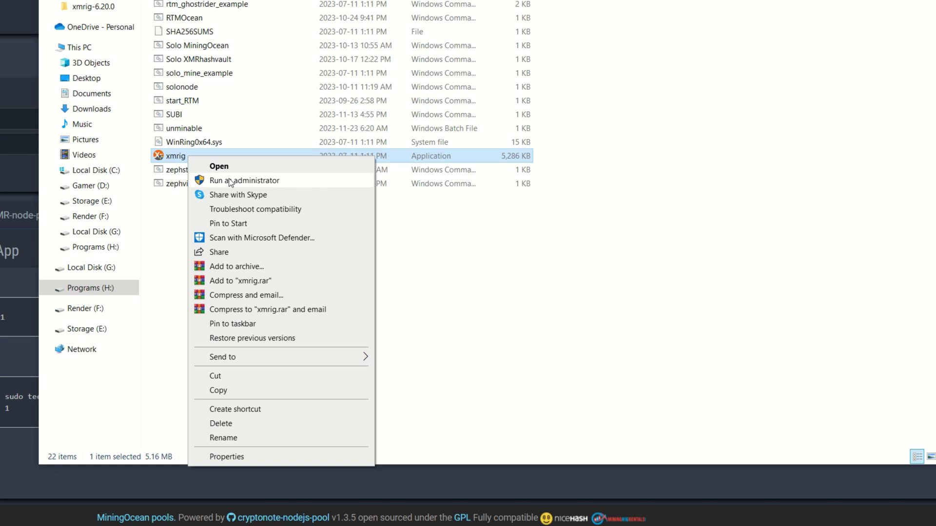
click(234, 456)
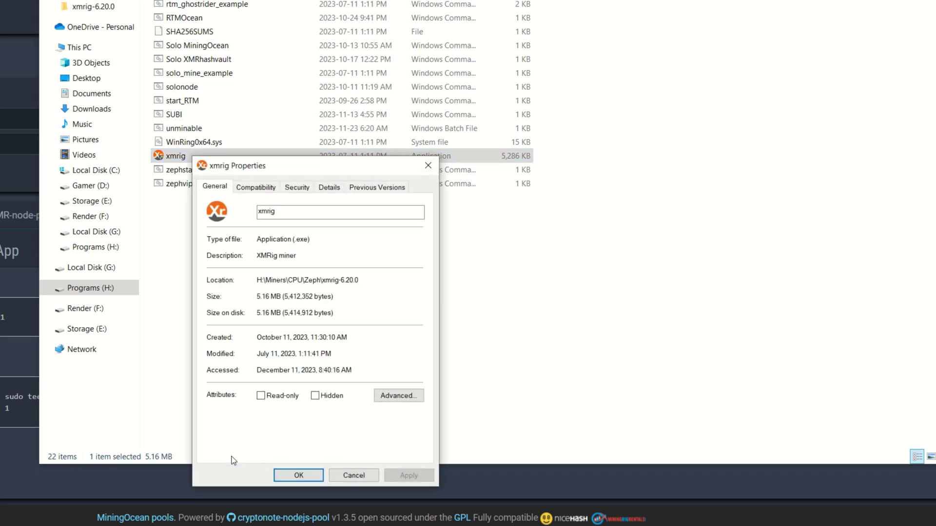
click(256, 188)
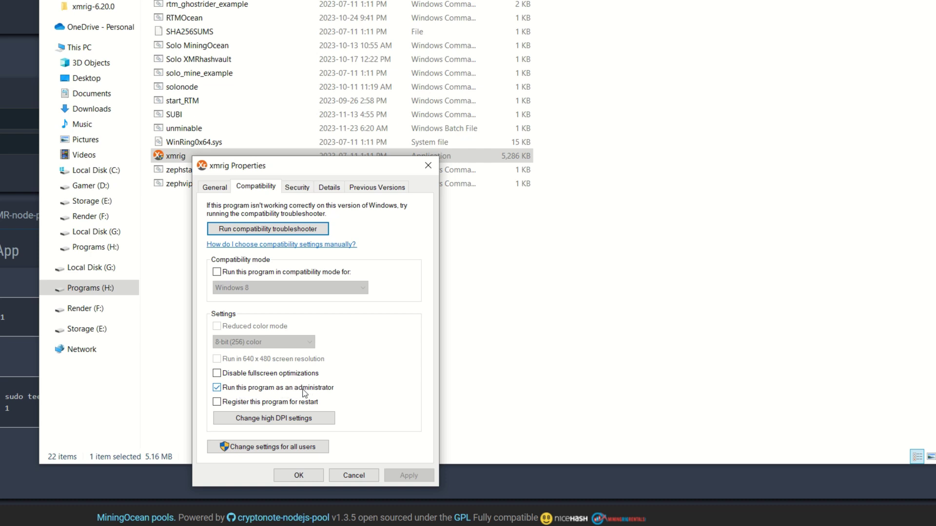
click(355, 476)
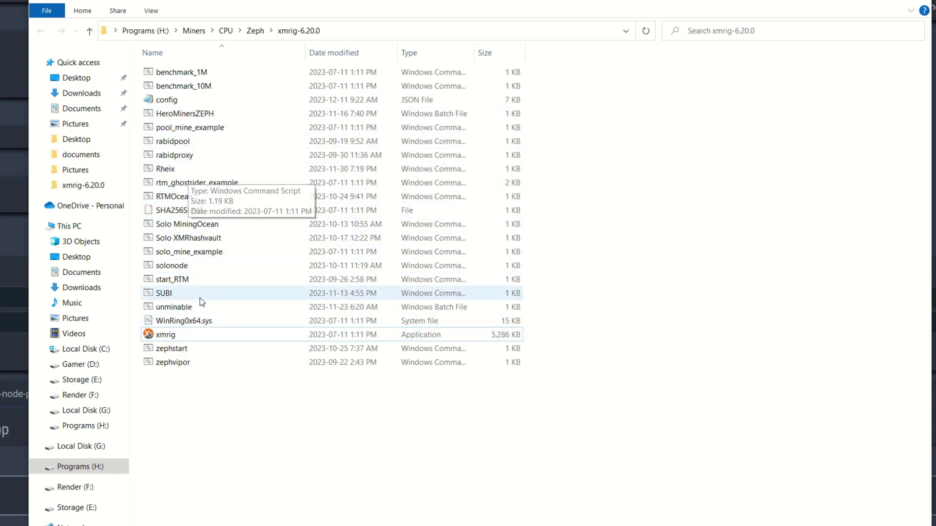
click(158, 336)
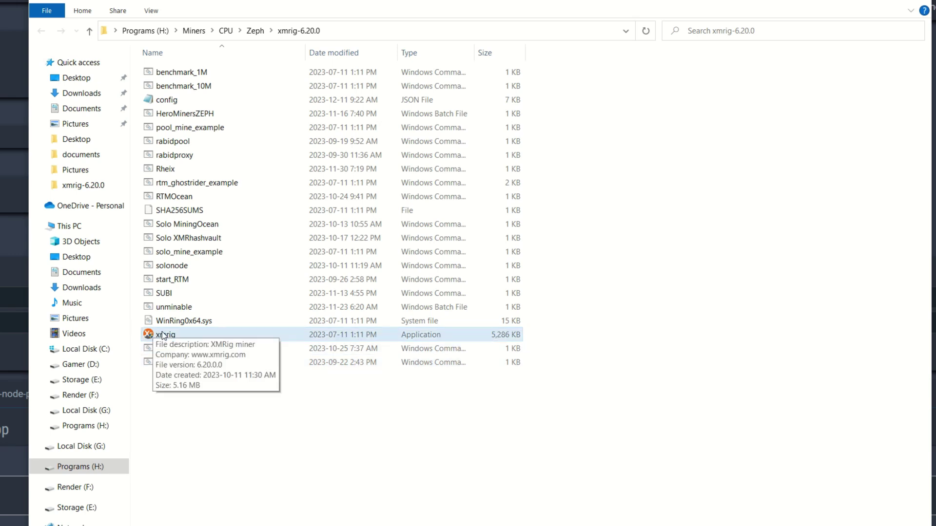
click(338, 421)
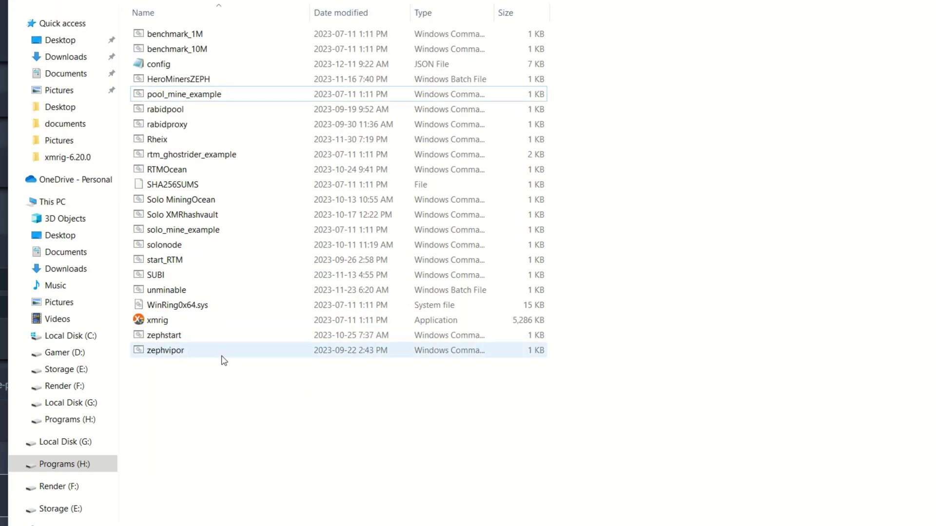
click(171, 341)
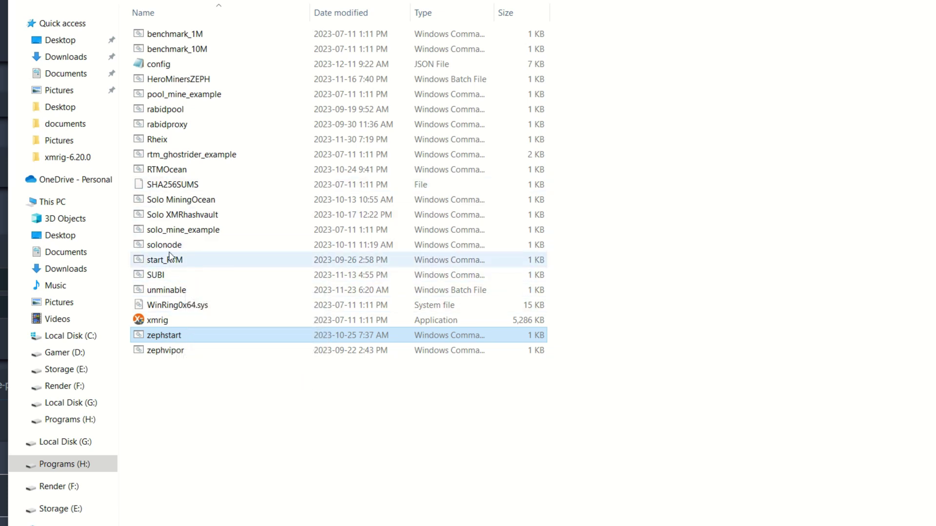
Copy the launch commands from the cd line through pause in the pool_mine_example file
click(184, 97)
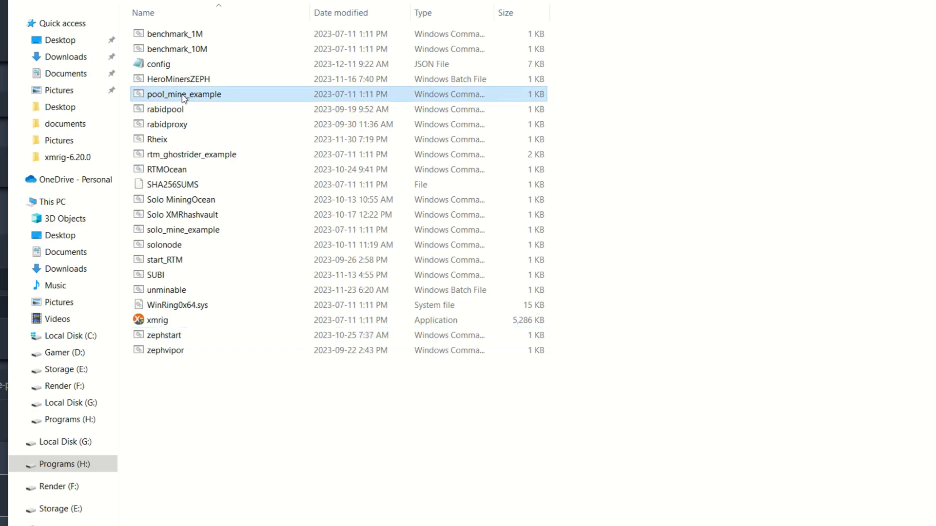
right_click(183, 97)
click(208, 120)
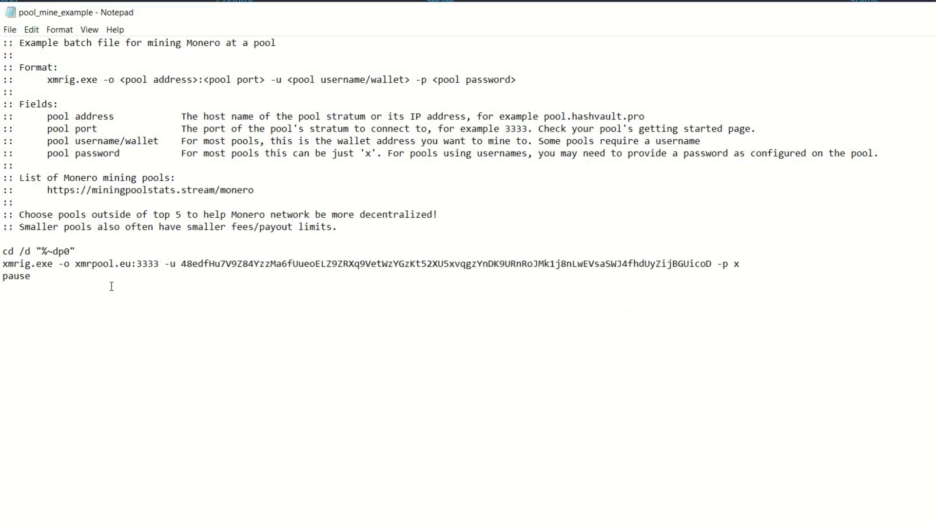
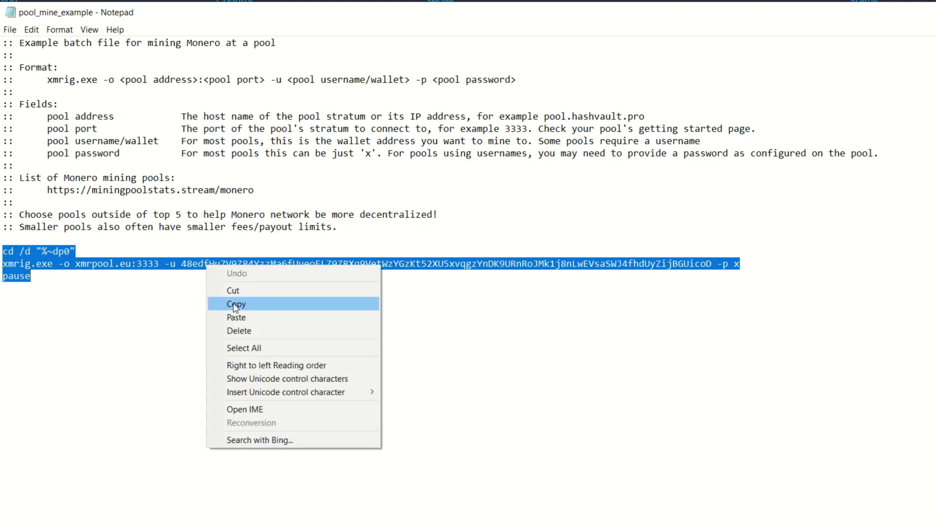
click(236, 304)
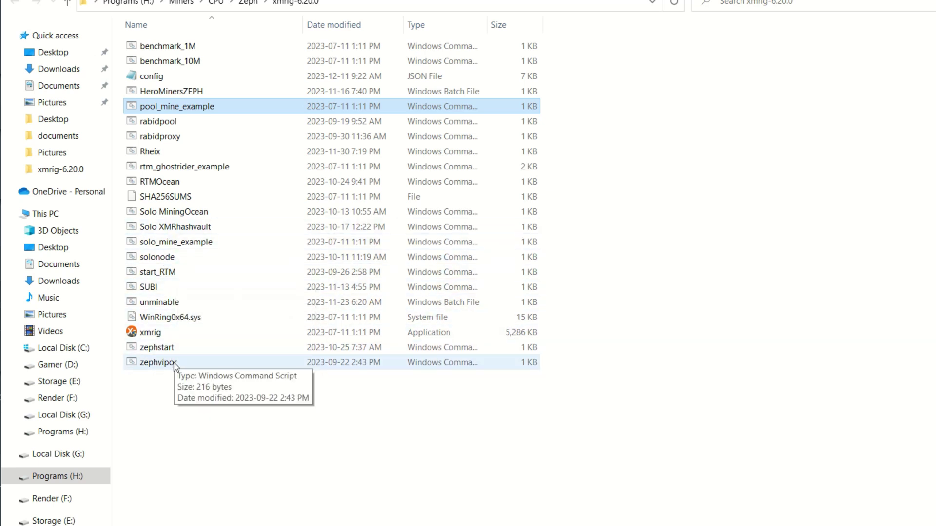
Paste the copied launch commands below the existing ones in zephstart and close the file without saving
click(163, 350)
right_click(163, 350)
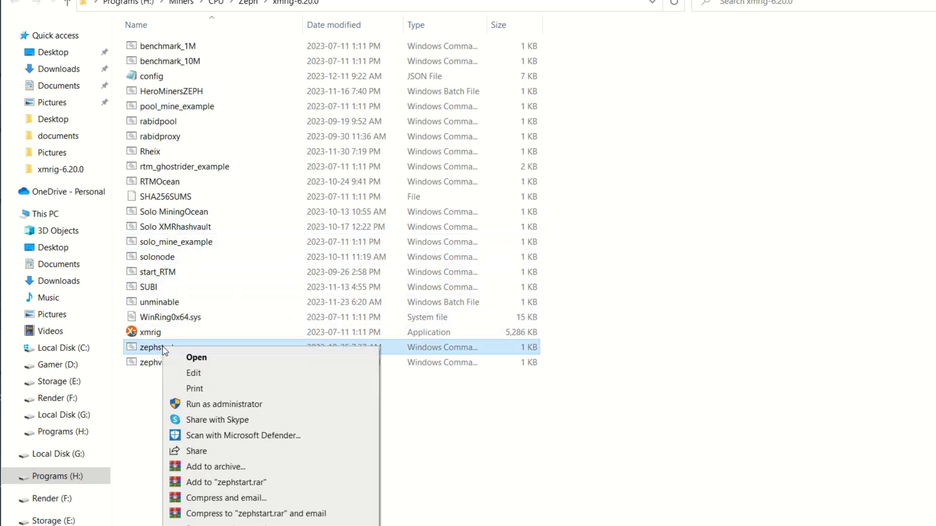
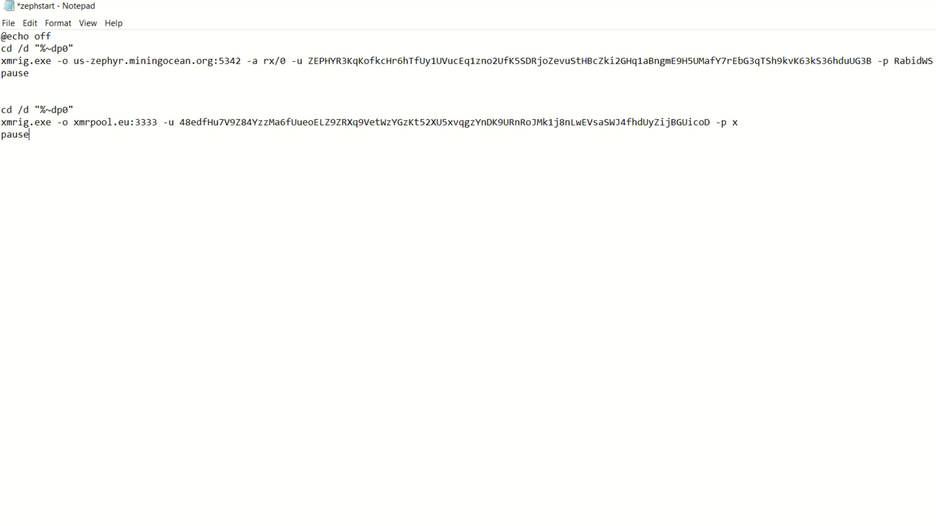
key(alt+F4)
click(890, 429)
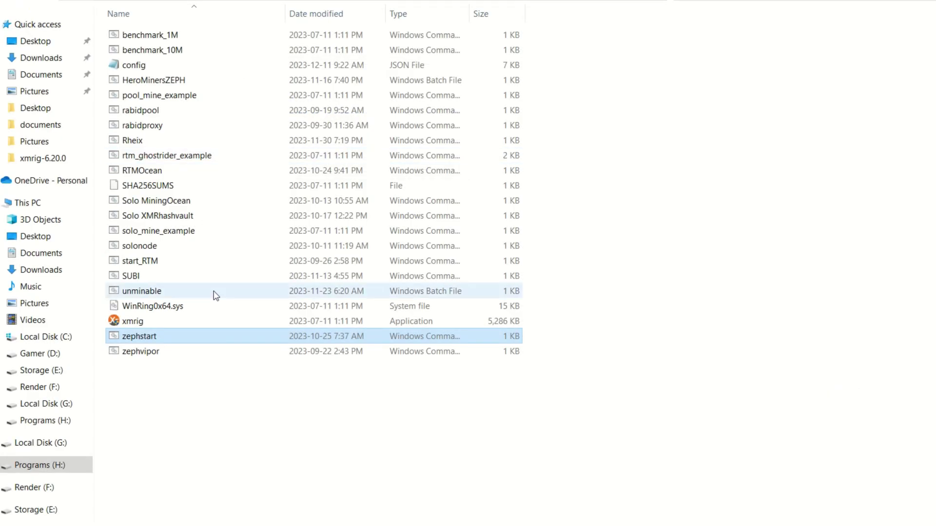
Open zephstart for editing and examine its pool address, algorithm, wallet address, worker name and thread options
right_click(154, 340)
click(168, 360)
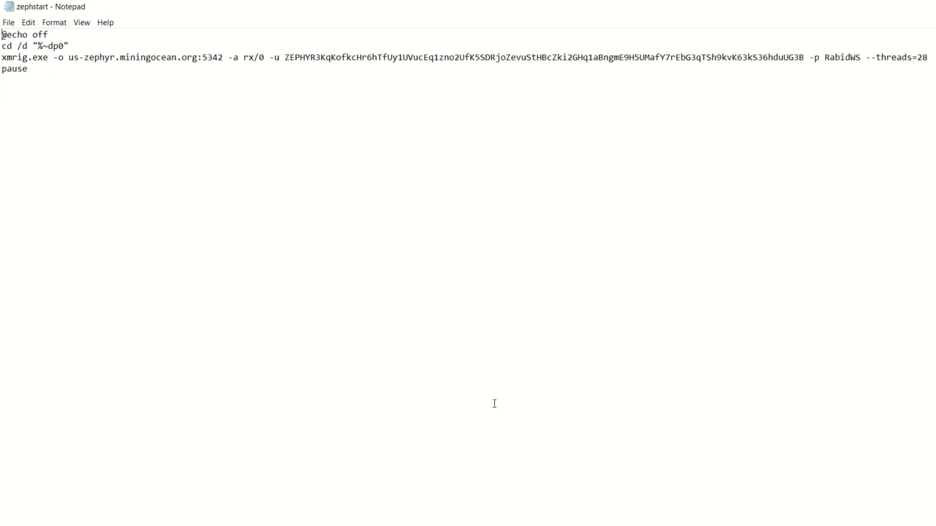
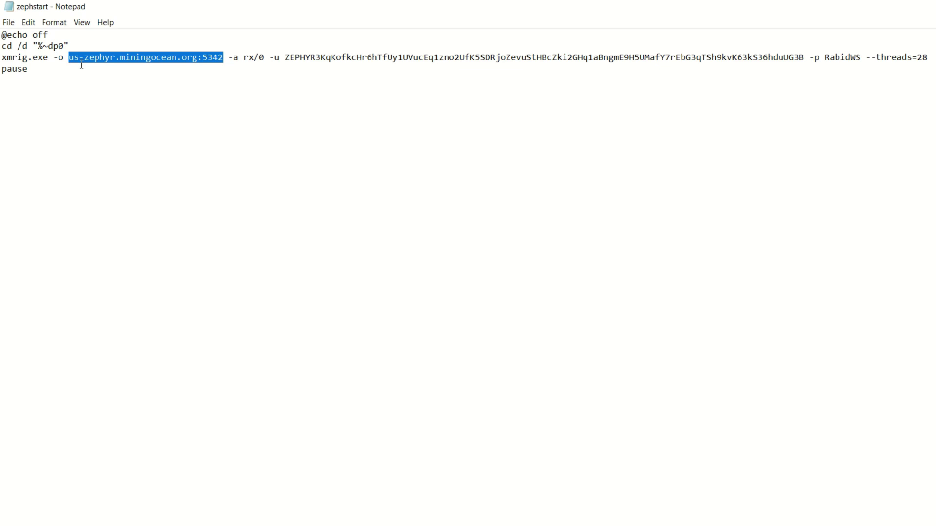
click(121, 76)
drag(264, 58, 244, 58)
click(253, 58)
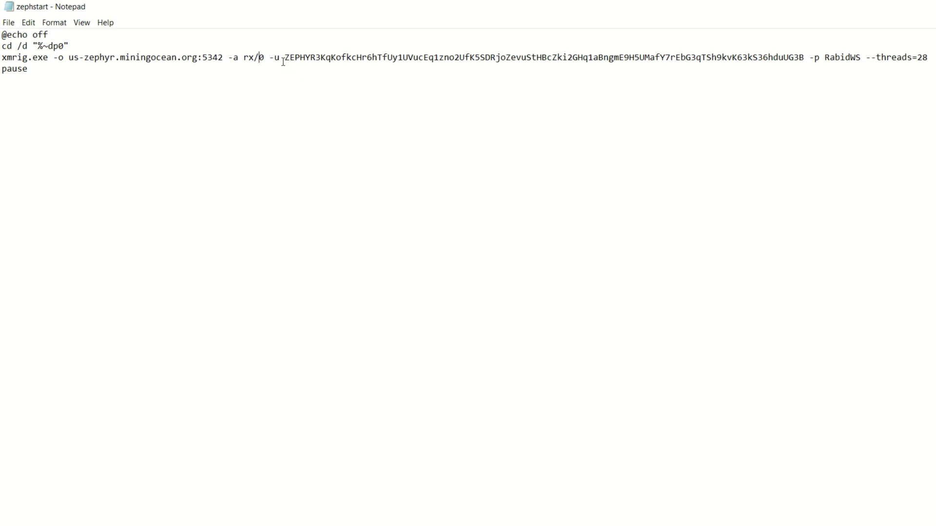
drag(284, 58, 863, 59)
click(813, 58)
click(867, 59)
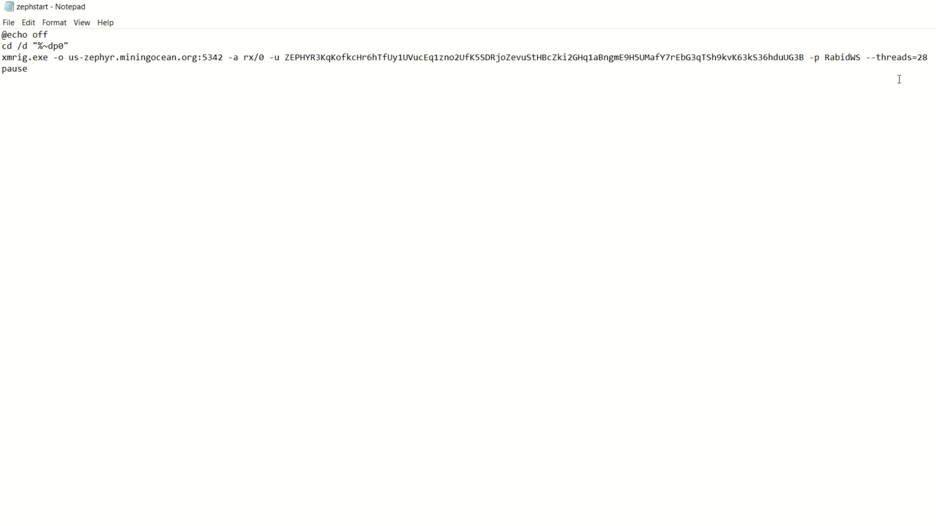
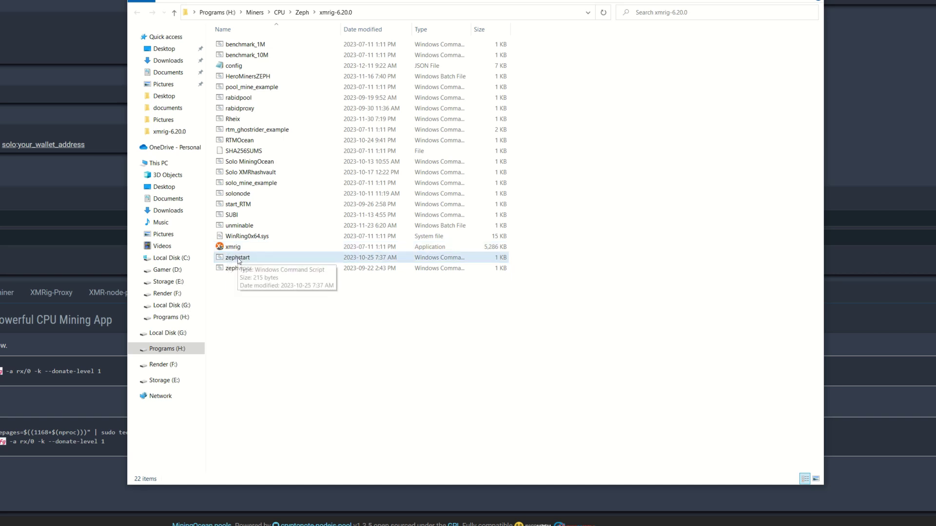
Run the zephstart script and allow xmrig.exe to make changes to the device
double_click(238, 258)
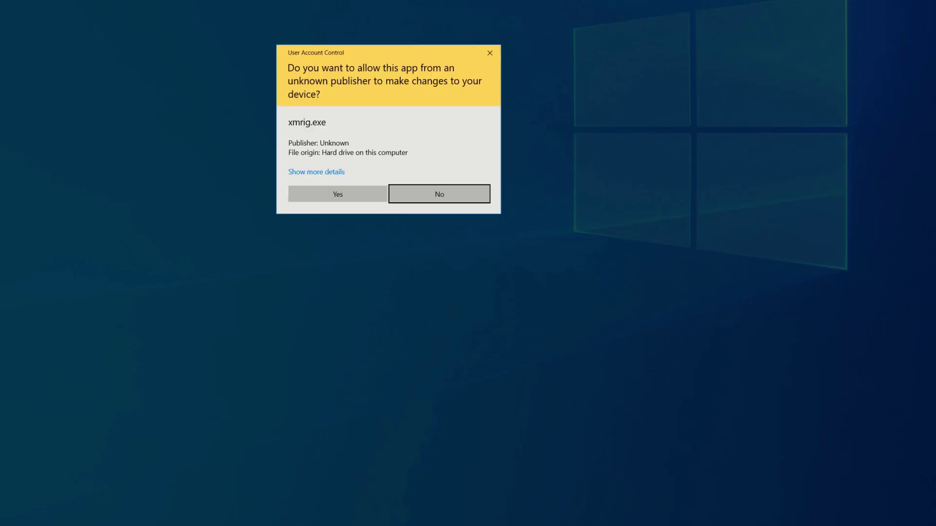
click(338, 194)
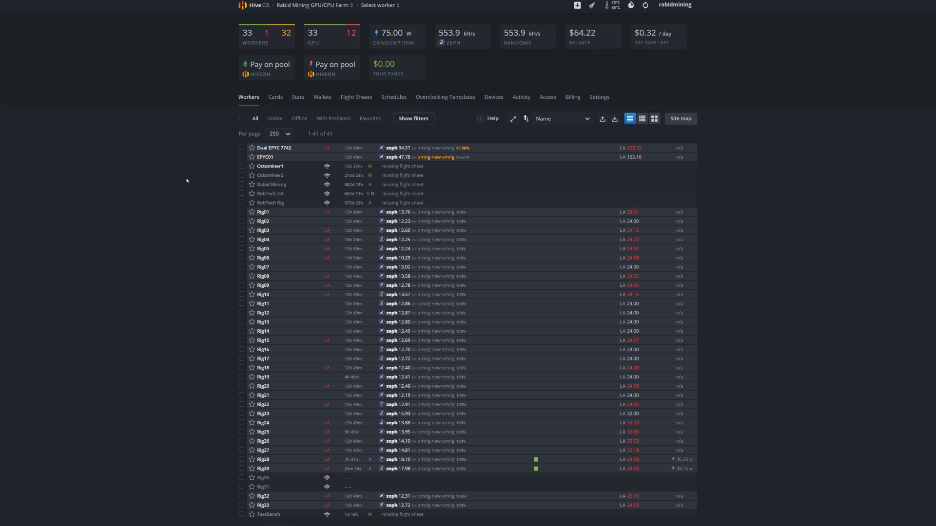
Draft a new zeph wallet with address dghdghgdfhgfd and name "gui web wallet exchange name", and cancel its creation
click(323, 98)
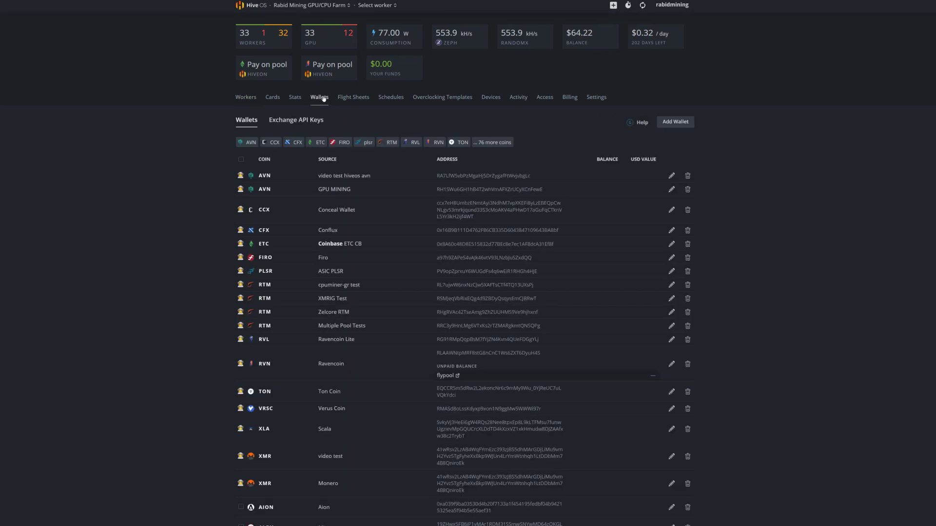
click(677, 125)
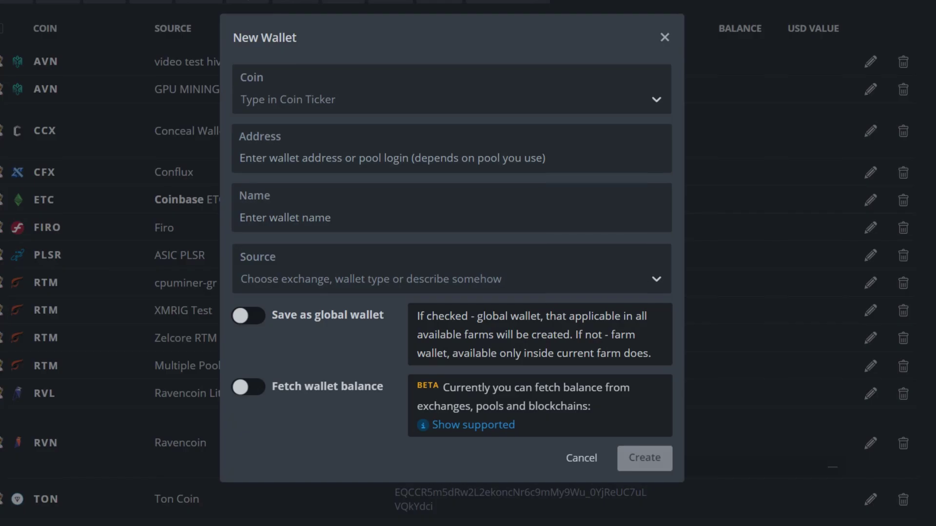
click(346, 99)
text(ze)
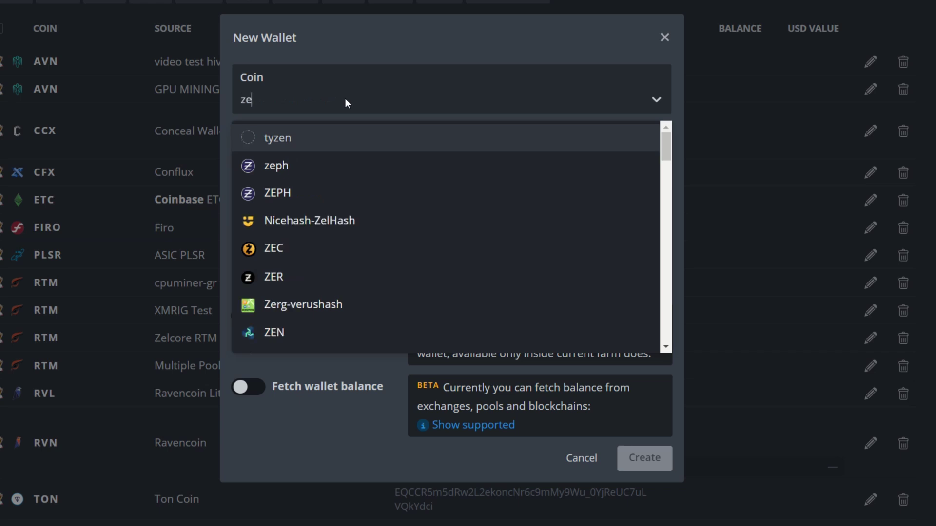
click(300, 165)
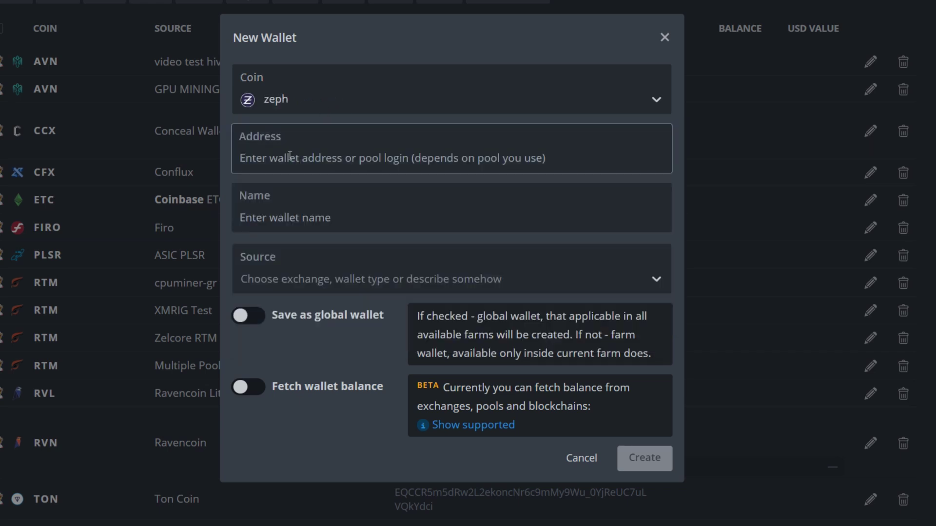
text(dghdghgdfhgfd)
click(285, 200)
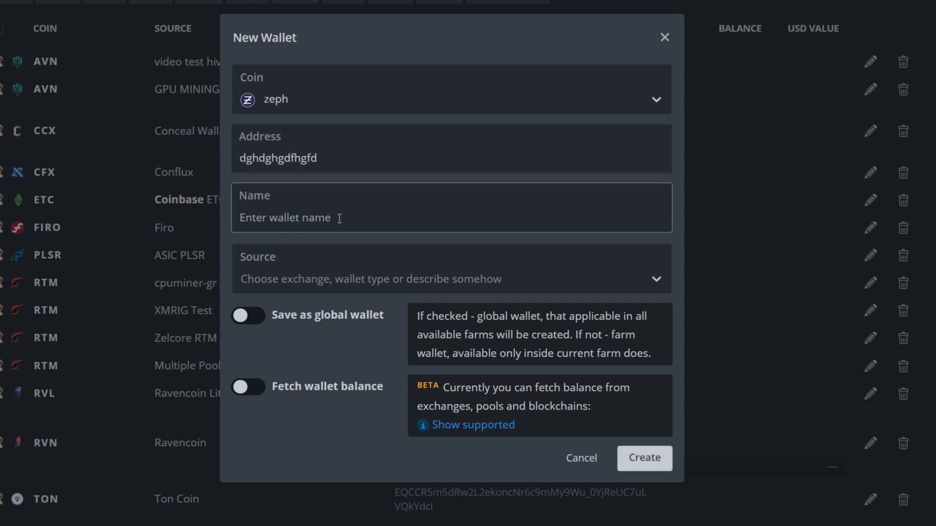
text(gui web wallet exchange name)
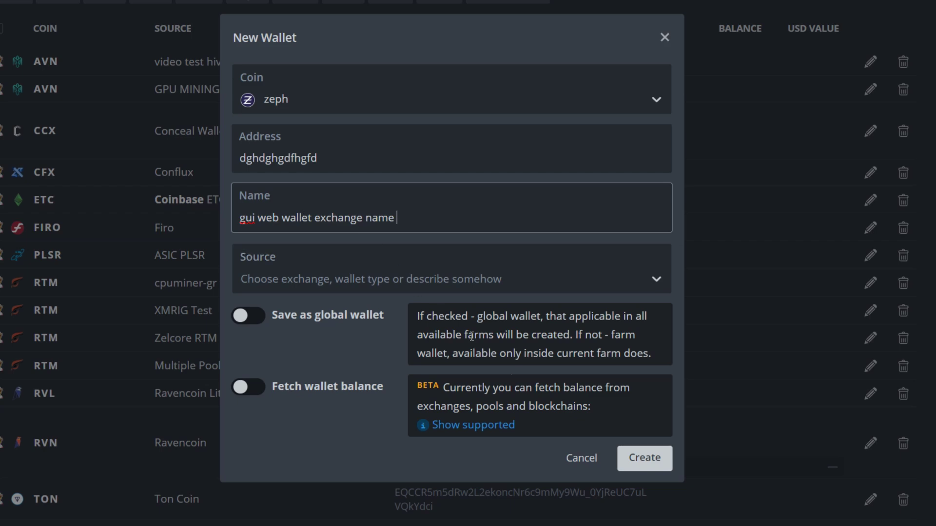
click(581, 461)
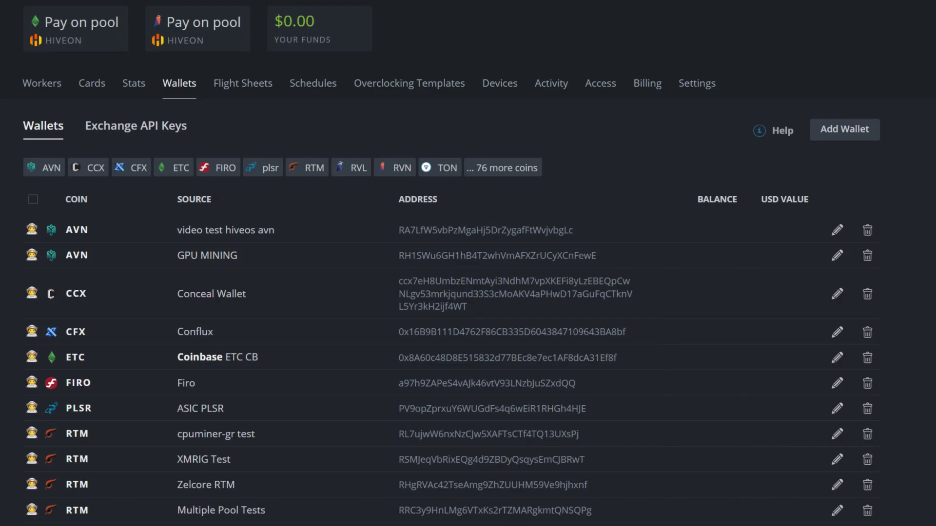
Start a new flight sheet with coin zeph, wallet Nodeeasy and pool option Configure in miner
click(246, 86)
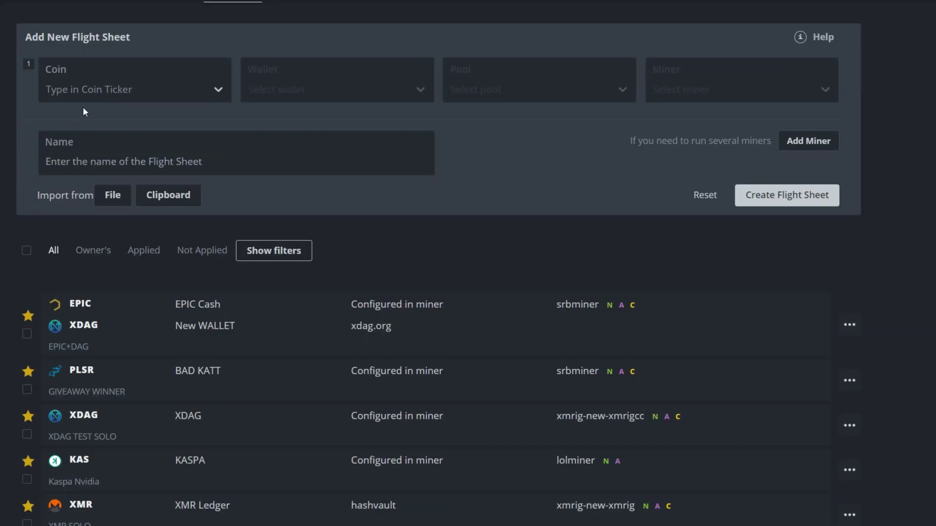
click(141, 90)
text(zep)
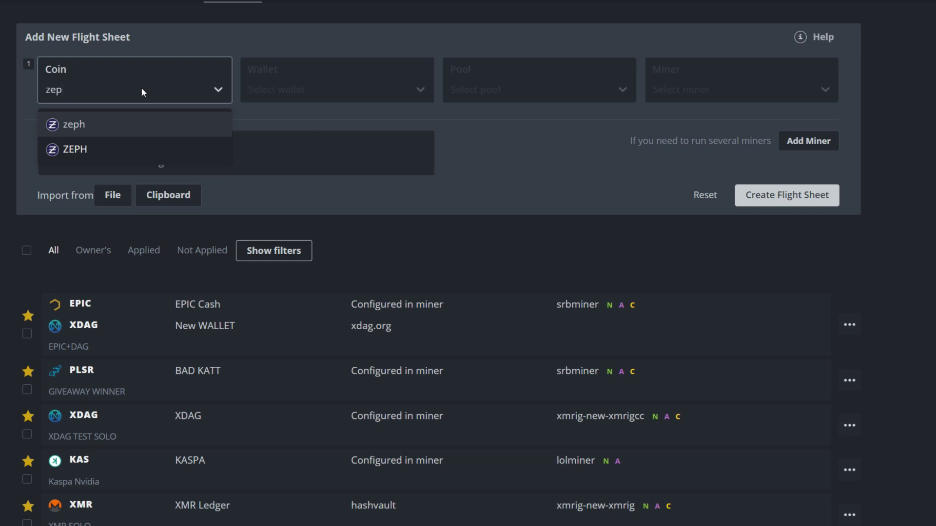
click(81, 126)
click(296, 93)
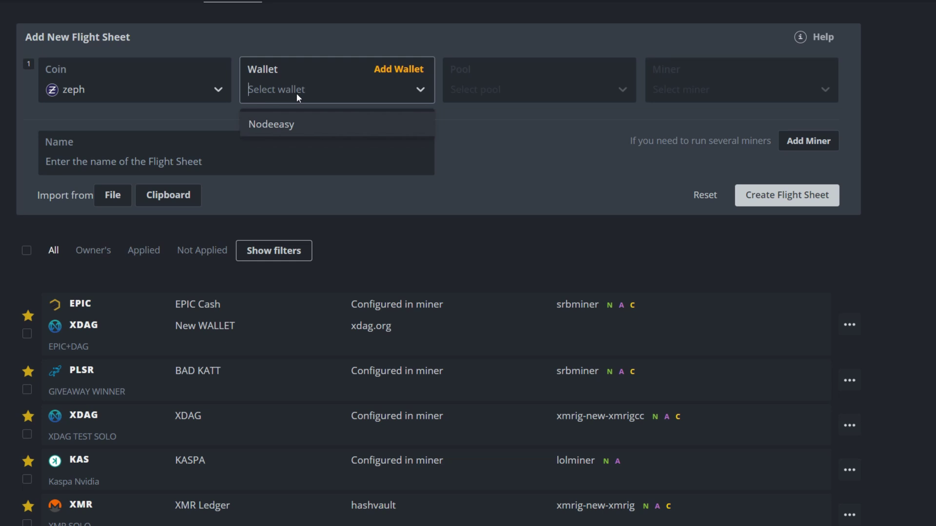
click(285, 127)
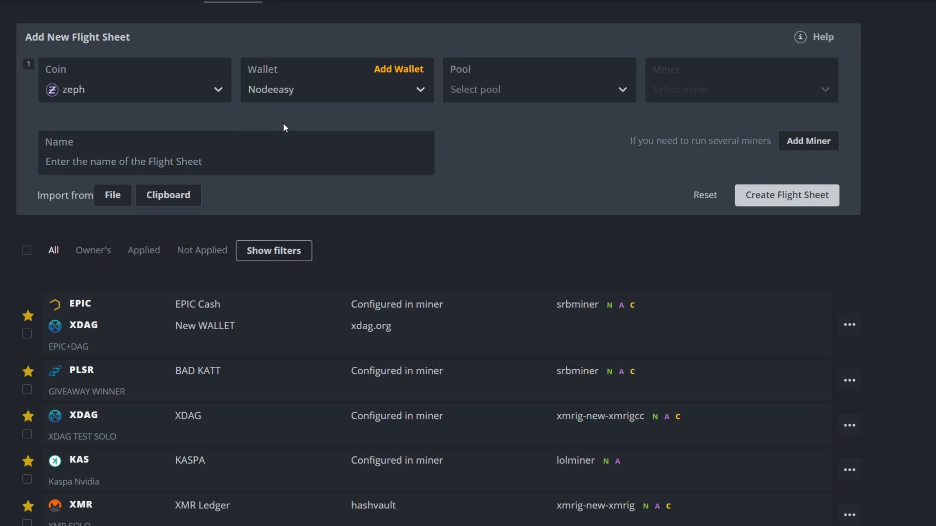
click(535, 84)
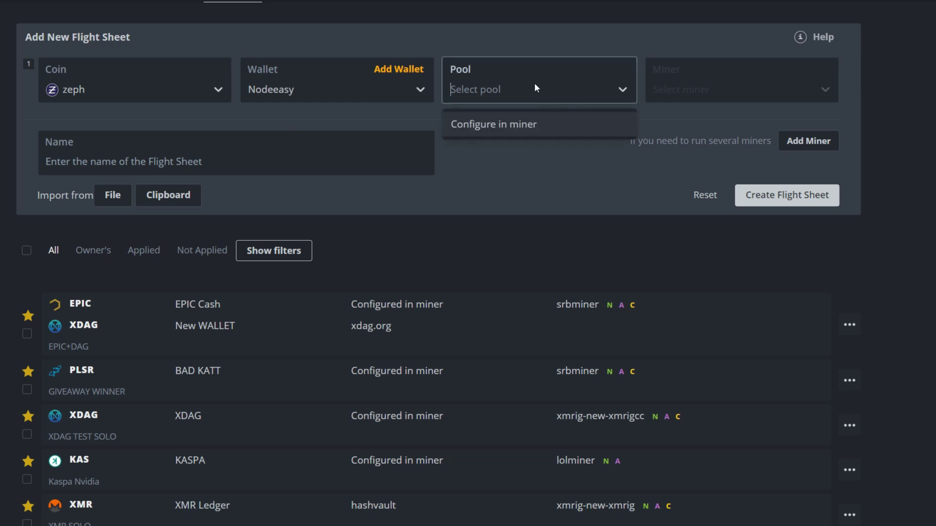
click(516, 125)
Select XMRig (new) as the flight sheet's miner and name the sheet Videotest
click(692, 91)
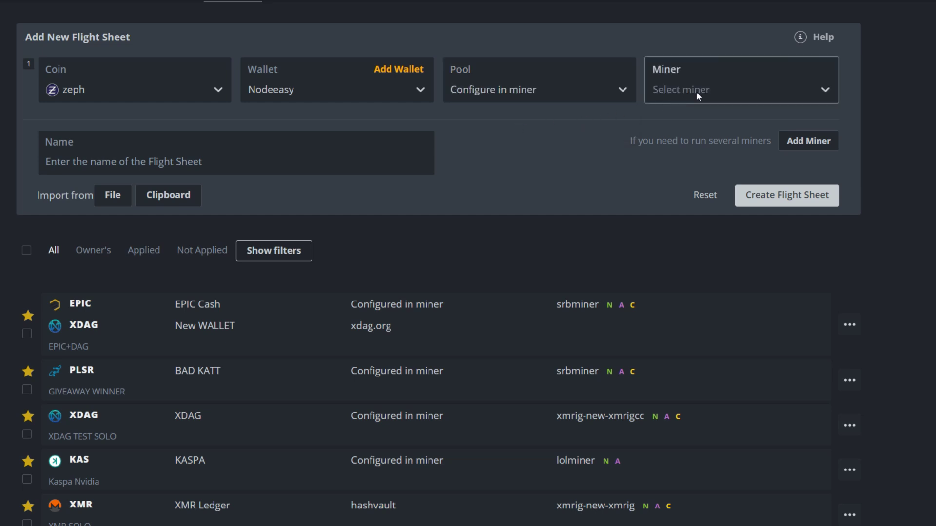
text(xm)
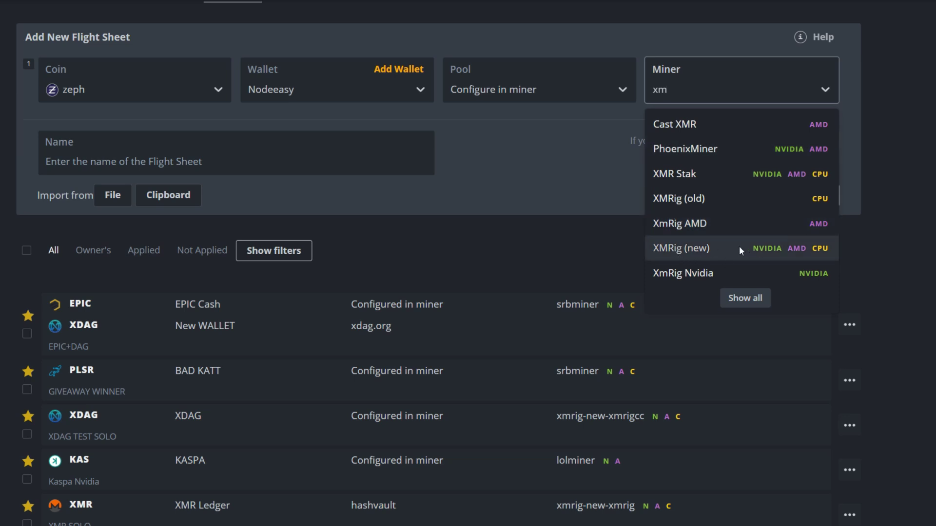
click(713, 248)
click(256, 168)
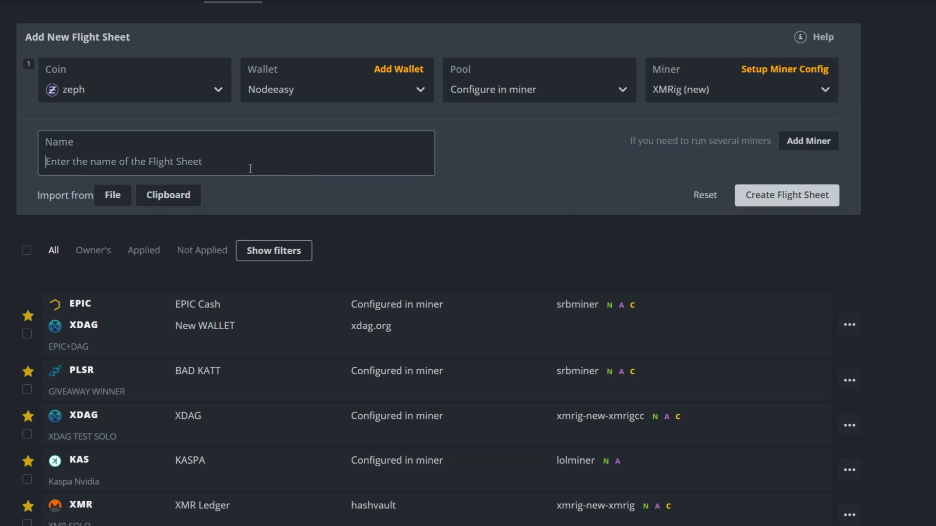
text(Videotest)
In the XMRig miner configuration, enable CPU mining and set the hash algorithm to RandomX (XMR)
click(762, 71)
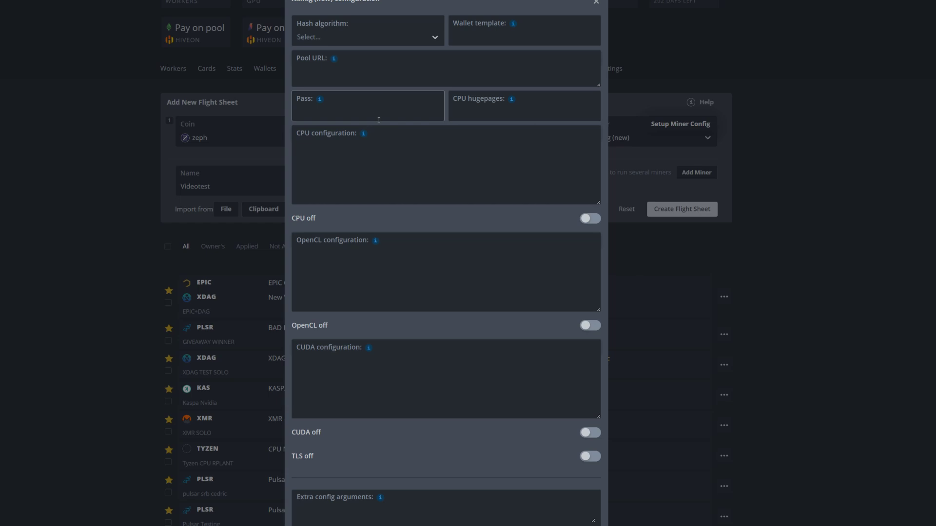
click(590, 220)
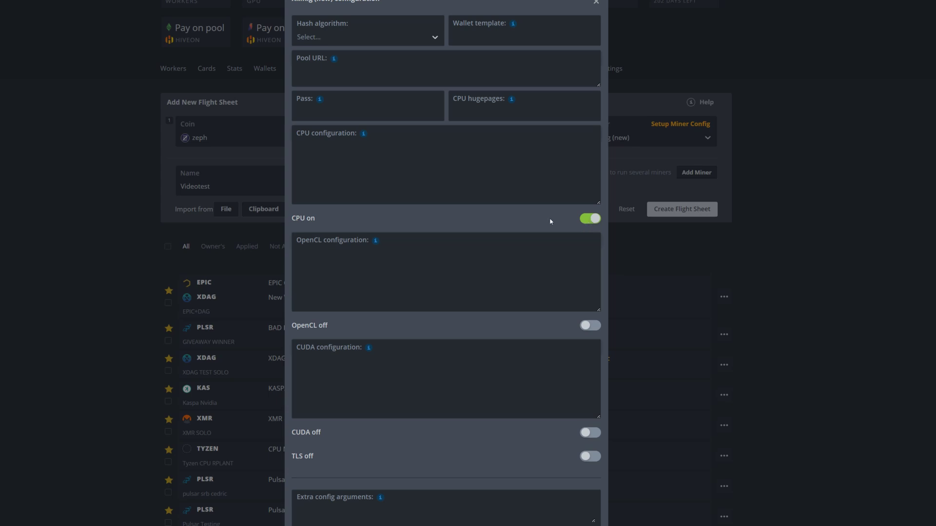
click(589, 219)
click(591, 219)
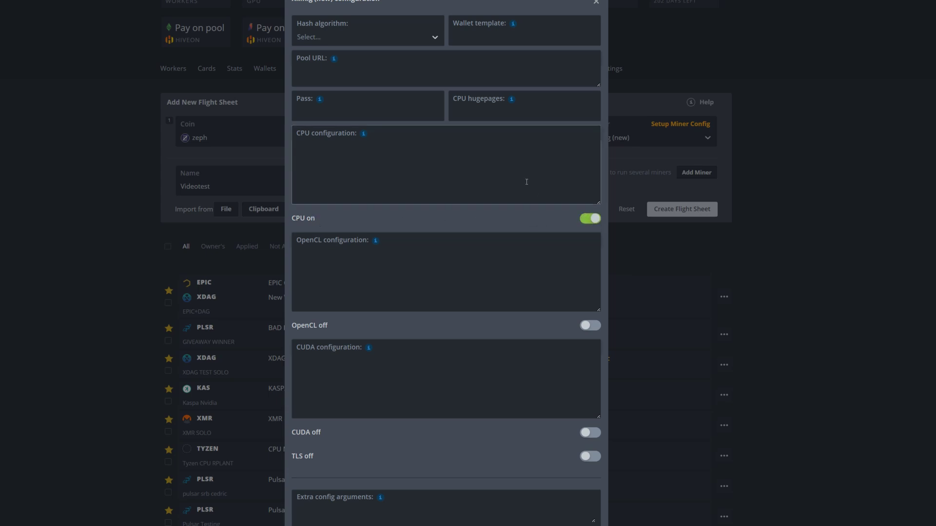
click(362, 39)
text(random)
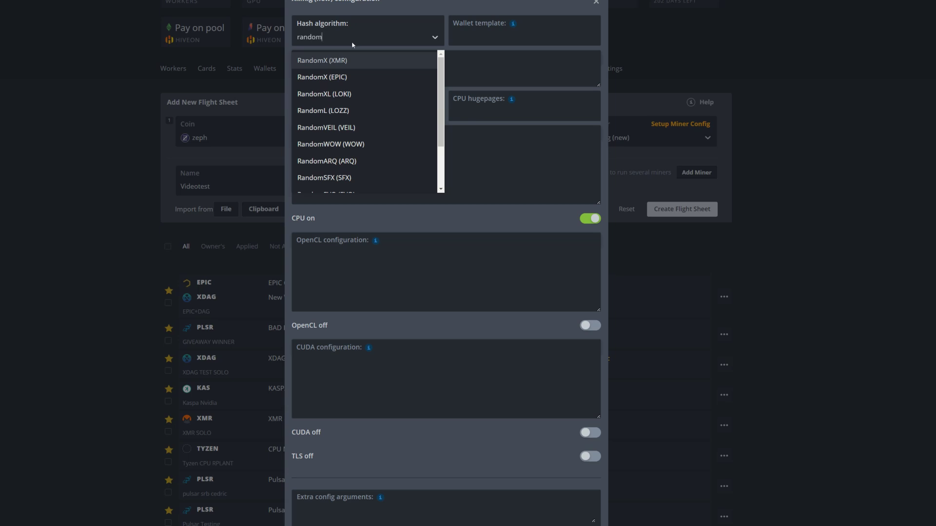
click(335, 61)
Set the wallet template to %WAL% and the Pass field to %WORKER_NAME%, reusing parts of the template example %WAL%.%WORKER_NAME%
mouse_move(514, 24)
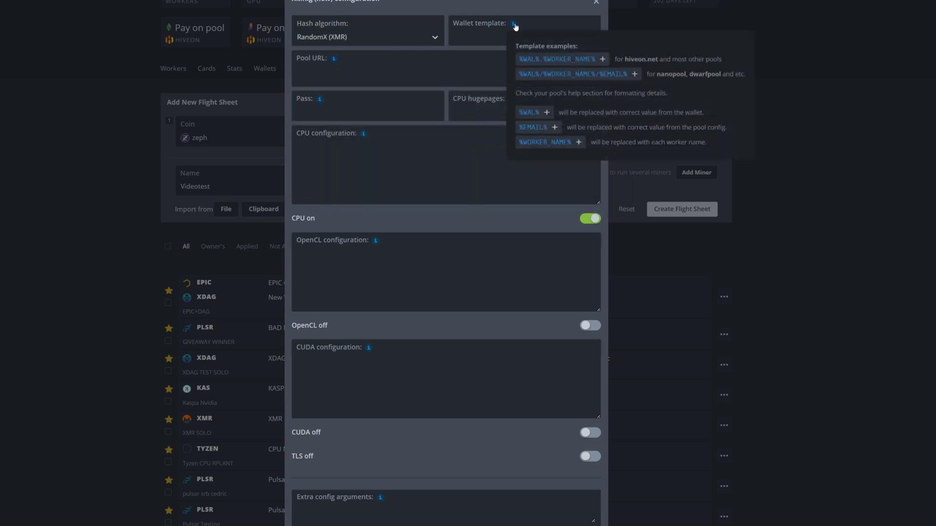
click(539, 59)
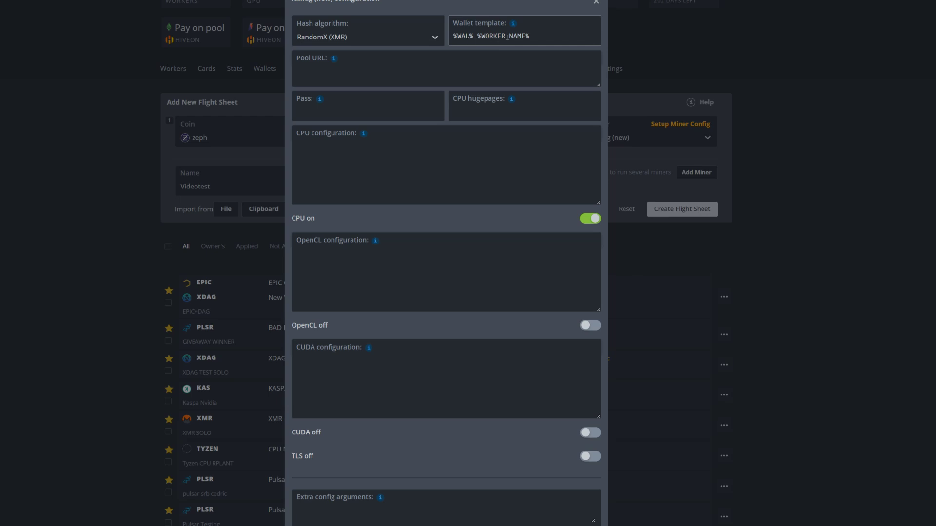
drag(527, 37, 479, 41)
key(ctrl+c)
right_click(485, 35)
click(499, 57)
click(324, 113)
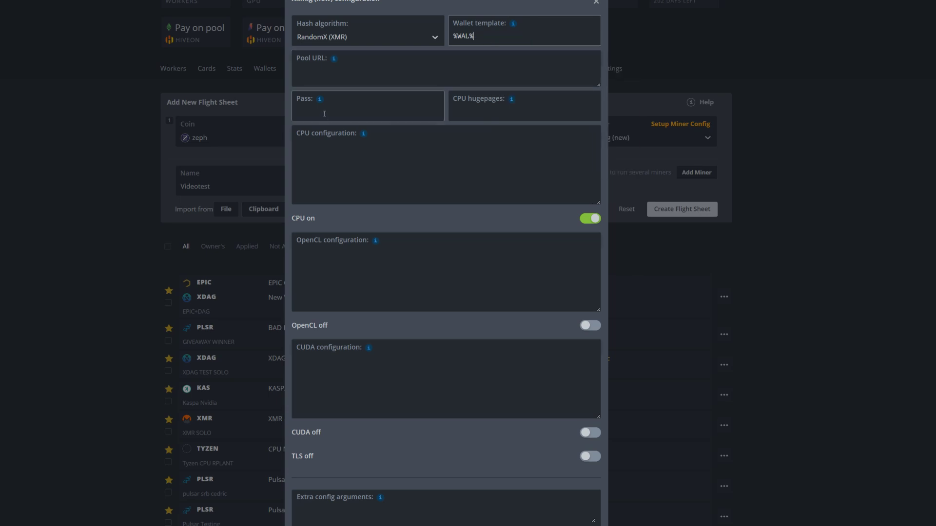
key(ctrl+v)
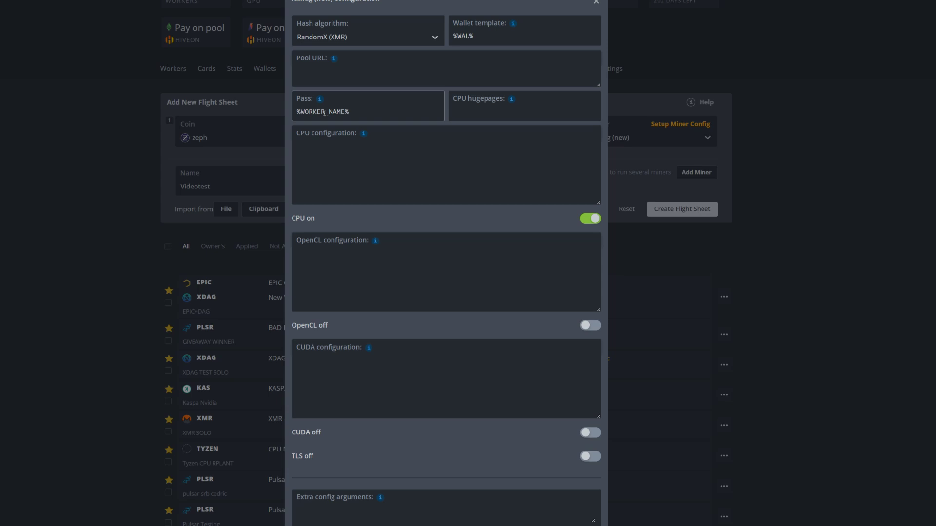
Set CPU hugepages to the suggested RandomX value 1248 and insert the example CPU configuration
mouse_move(512, 100)
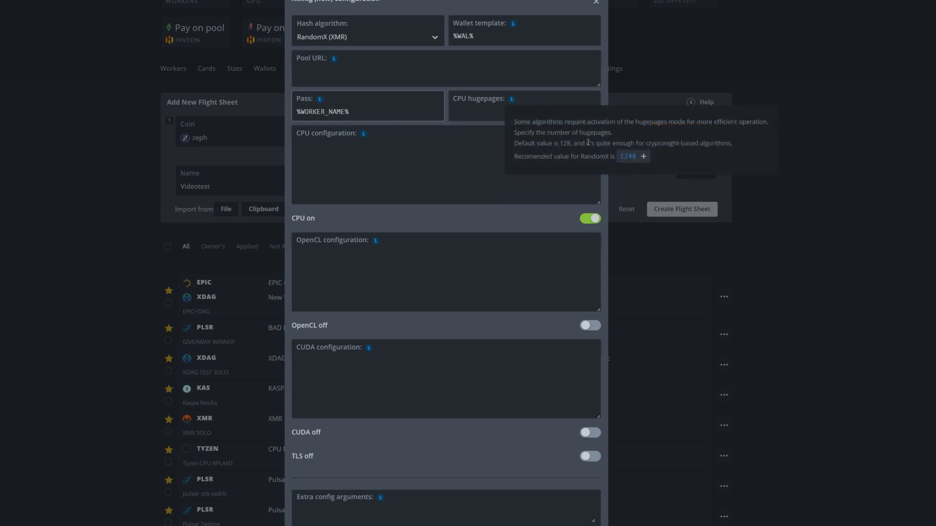
click(626, 158)
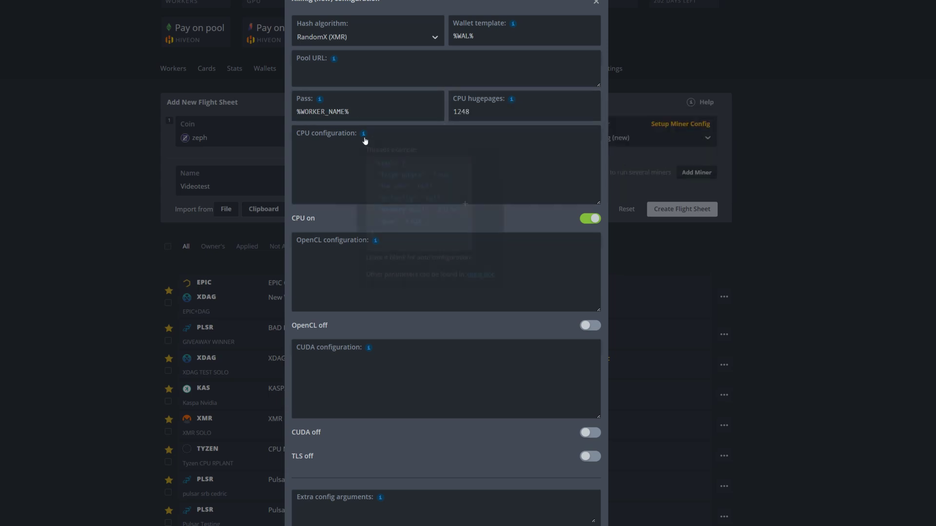
mouse_move(364, 136)
click(382, 163)
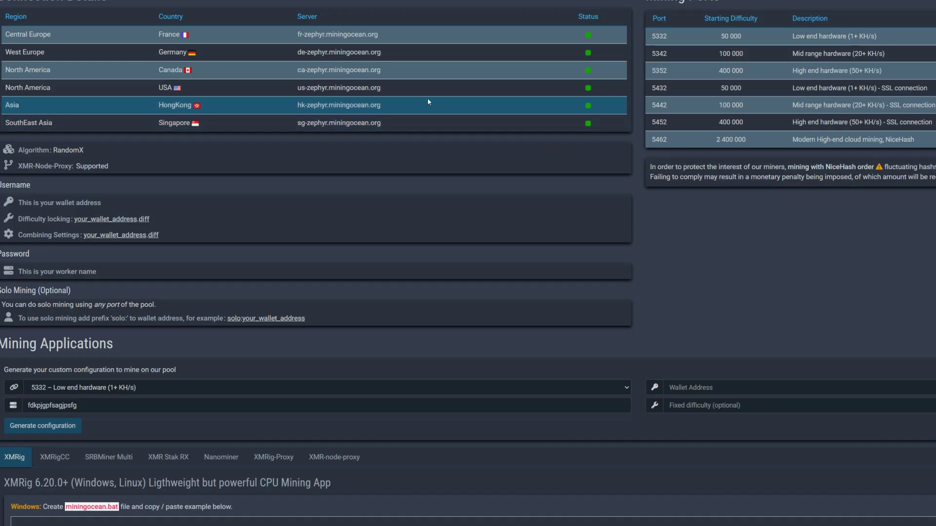
Copy the USA server address from the MiningOcean page and set the pool URL to us-zephyr.miningocean.org:5342
drag(381, 88, 297, 88)
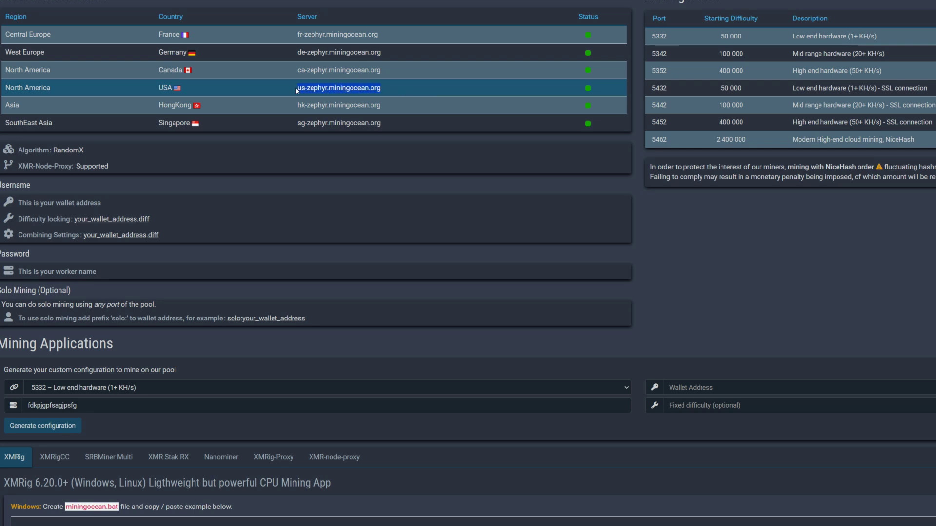
right_click(310, 86)
click(335, 97)
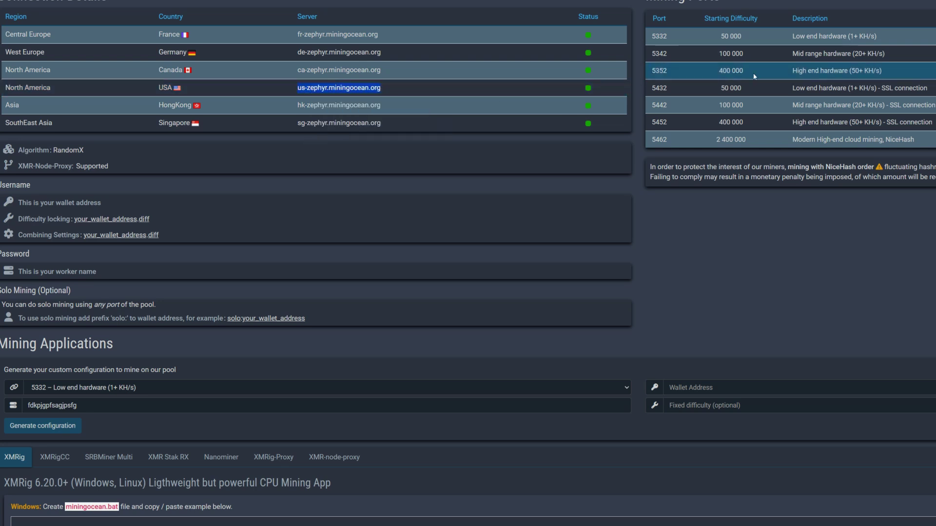
click(793, 53)
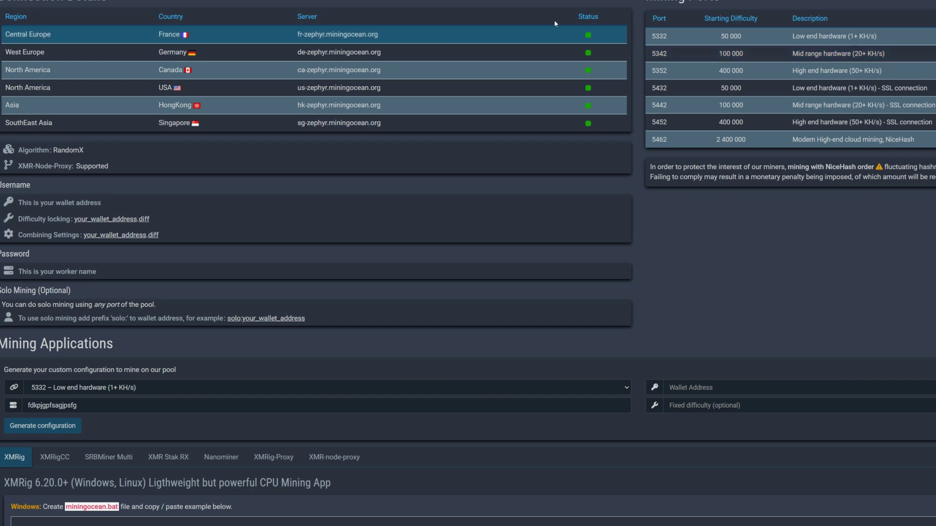
key(alt+Tab)
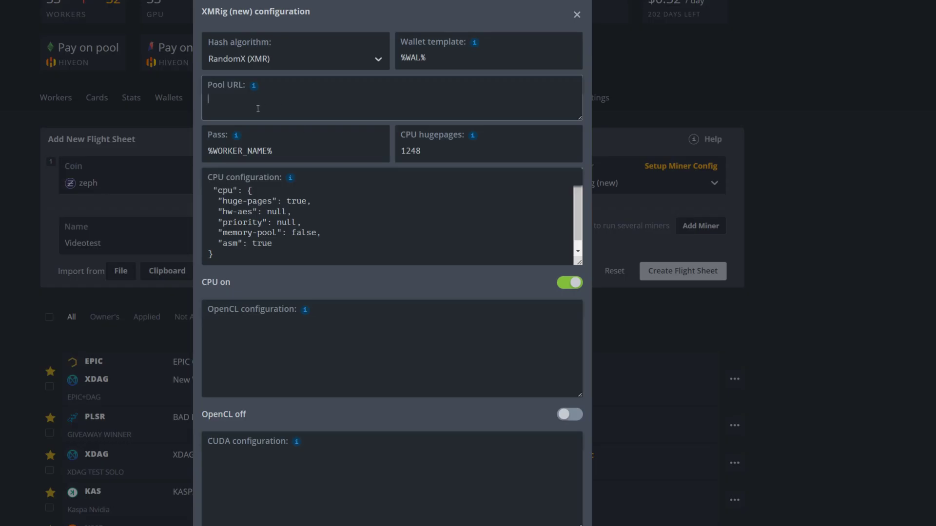
key(ctrl+v)
text(:5342)
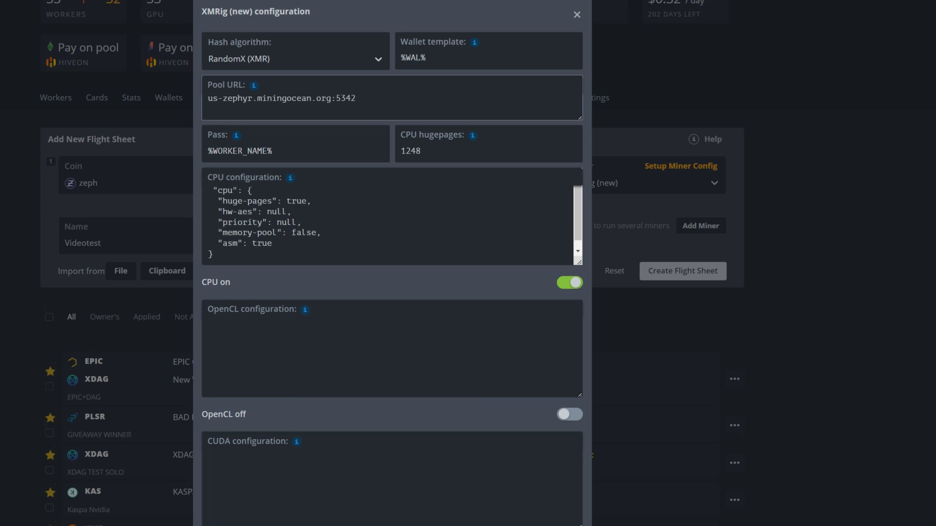
Apply the XMRig configuration changes with the xmrig fork at the latest version and create the flight sheet
scroll(374, 463, down, 5)
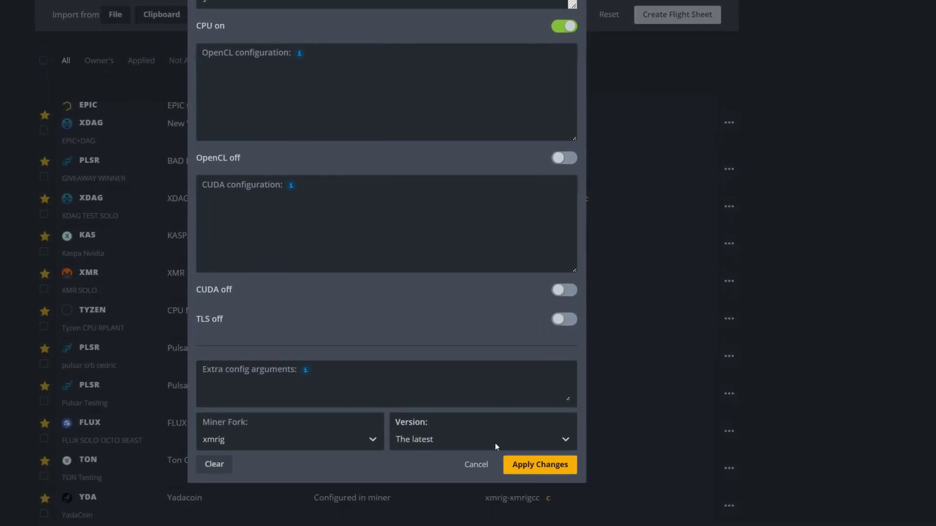
click(540, 464)
click(708, 152)
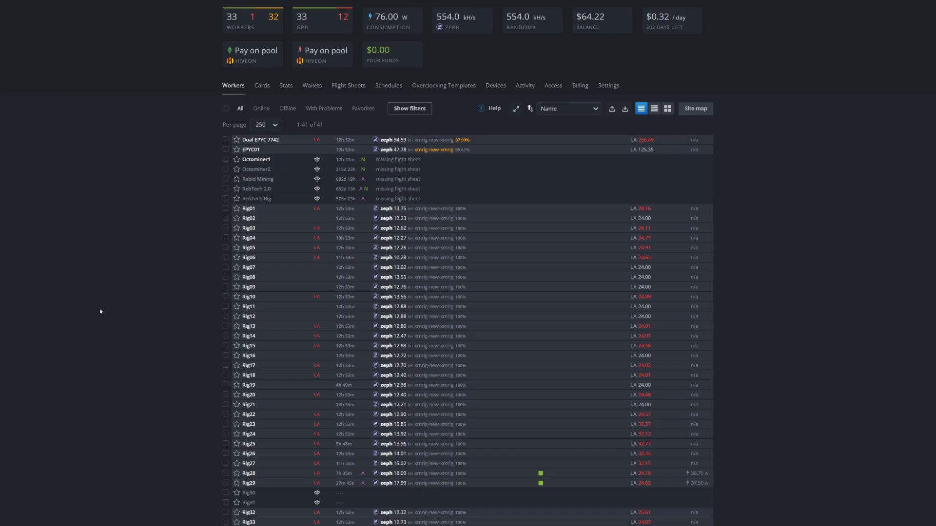
Open the flight sheet list of worker Rig01 and locate the Videotest sheet
click(247, 209)
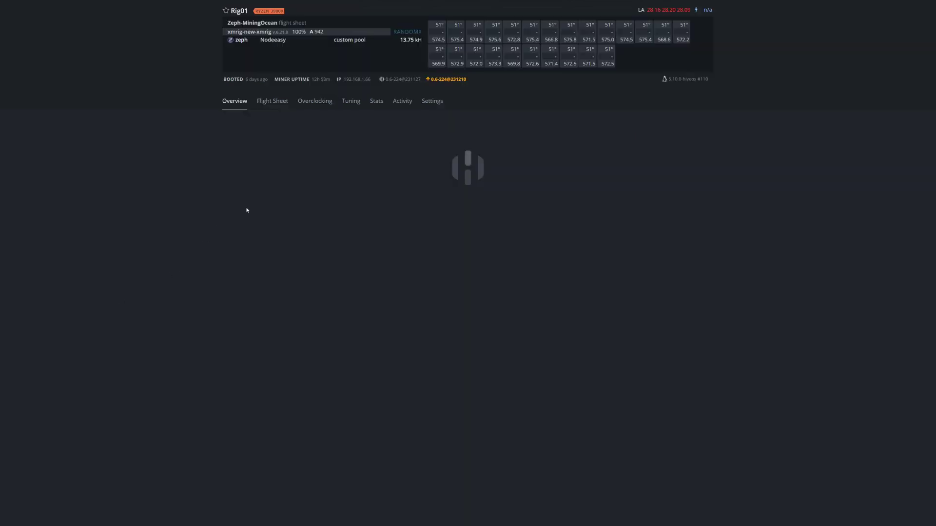
click(272, 101)
scroll(399, 415, down, 8)
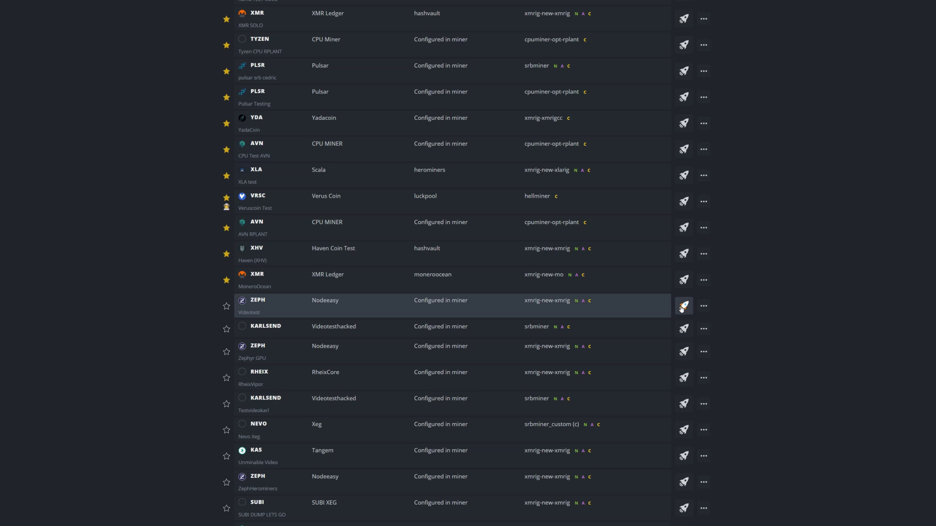
Leave the flight sheets of Rig01 and return to the farm's full worker list
scroll(514, 331, up, 8)
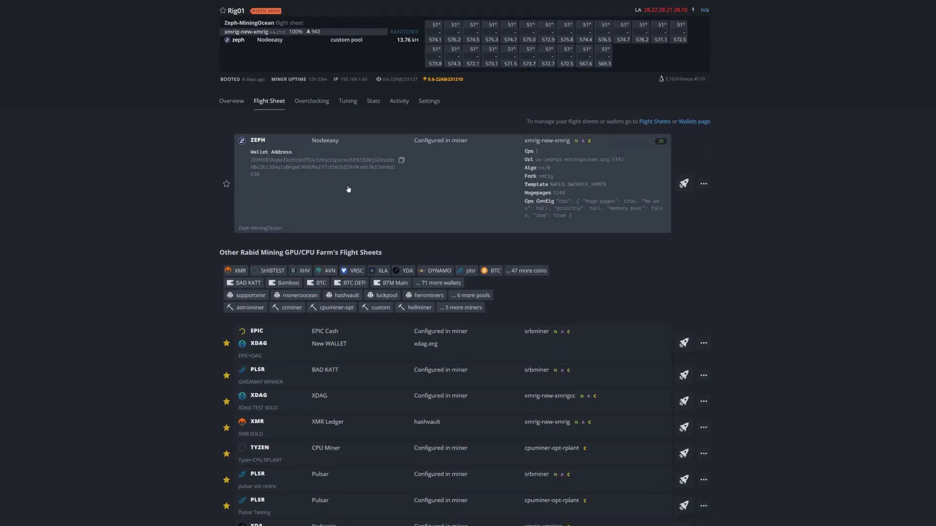
click(233, 102)
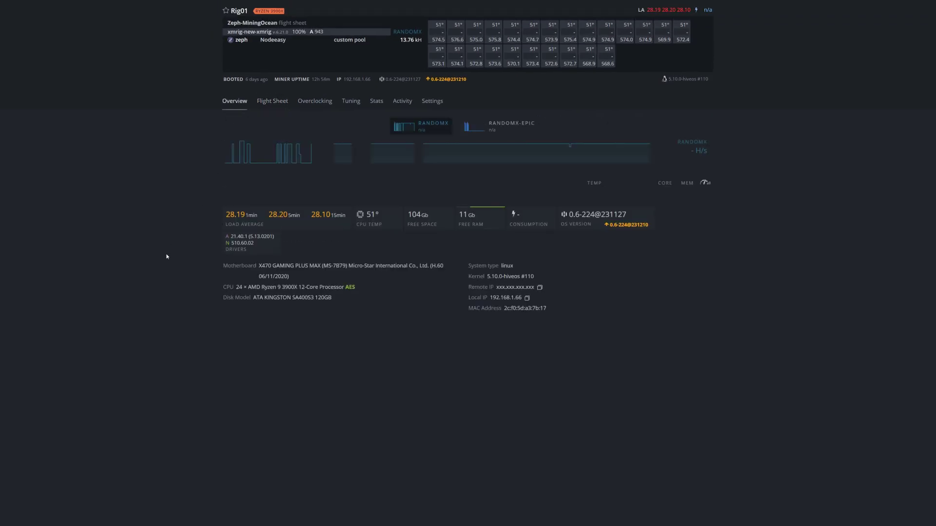
click(239, 11)
click(302, 25)
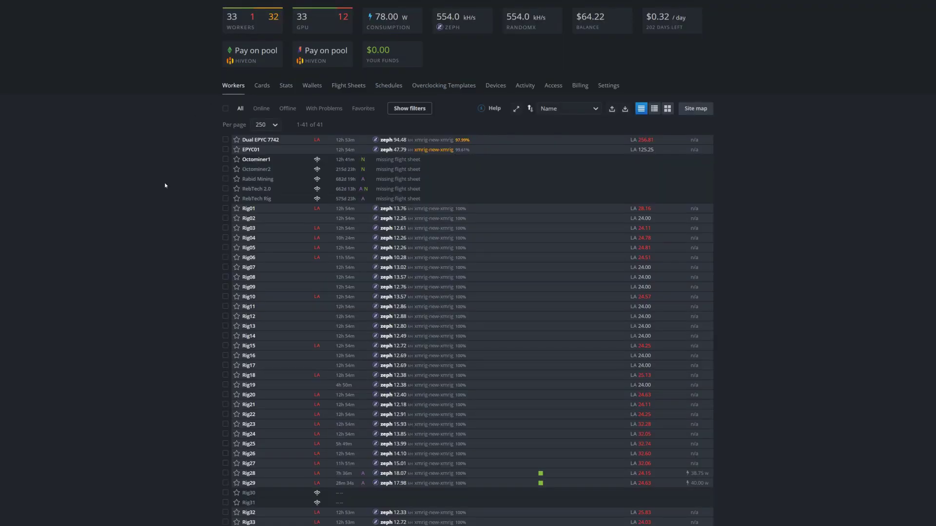
Select all workers except Octominer1, Octominer2, Rabid Mining, RebTech 2.0, RebTech Rig, Rig30 and Rig31
click(225, 108)
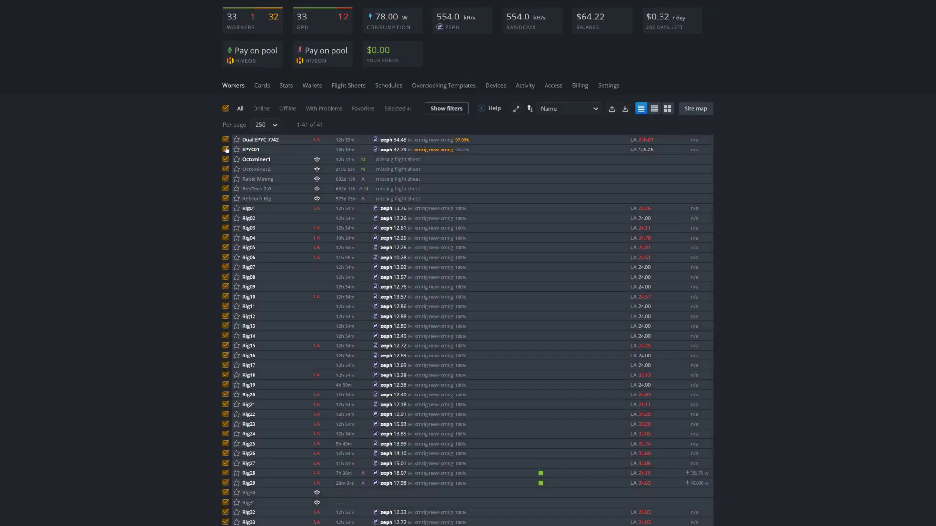
click(225, 159)
click(226, 169)
click(226, 179)
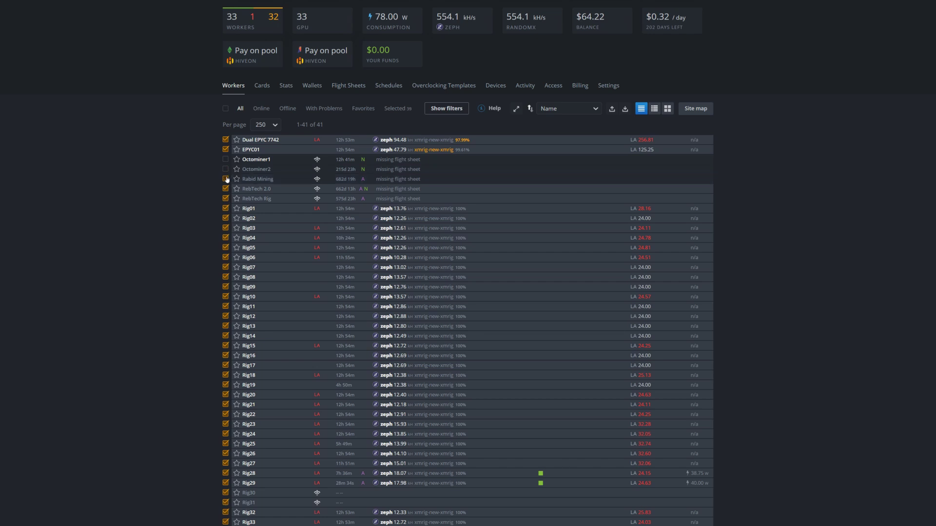
click(226, 189)
click(226, 198)
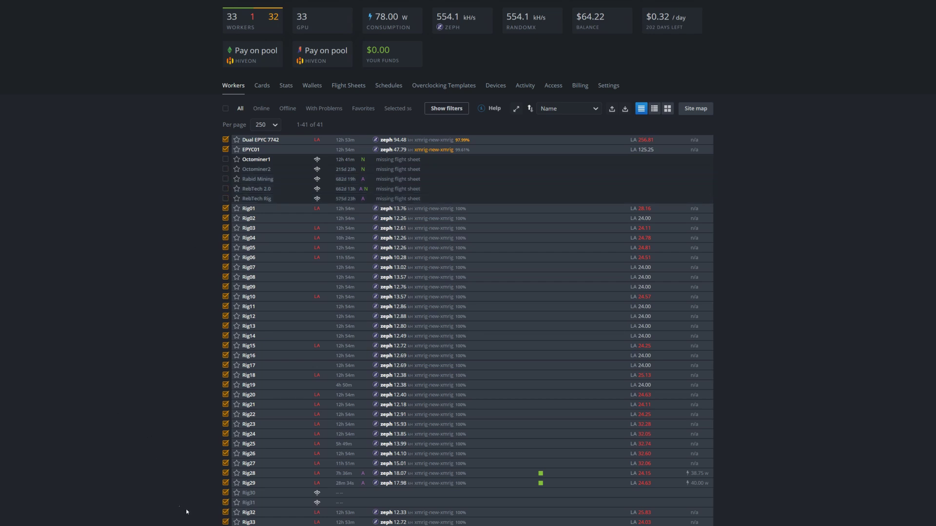
click(225, 502)
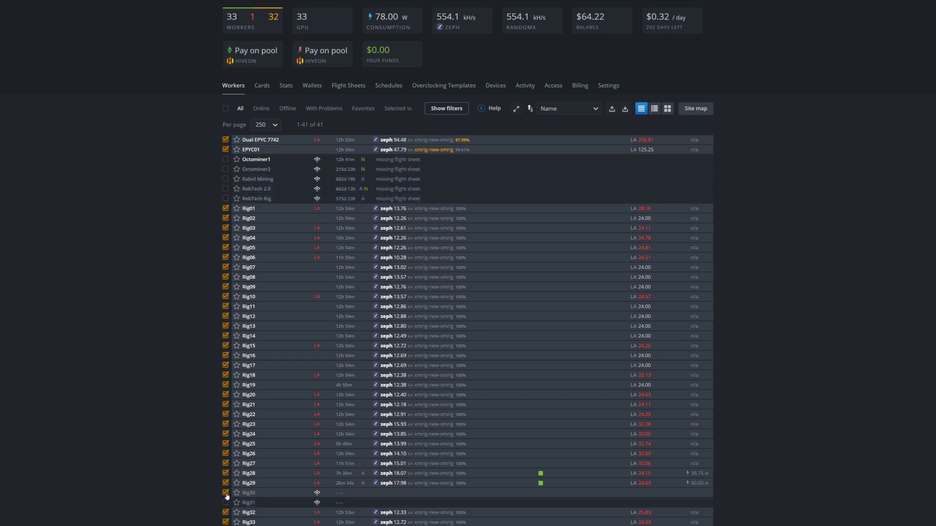
click(225, 493)
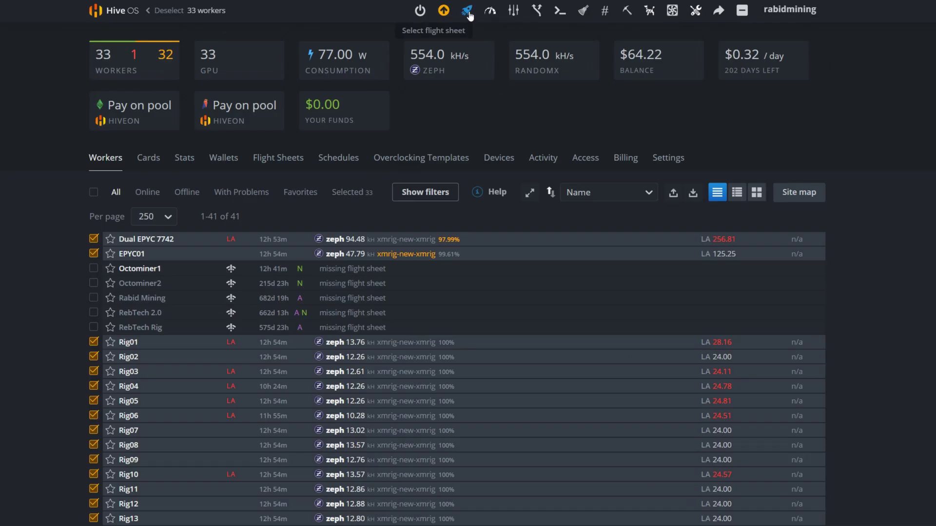
Filter the flight sheets by the zeph coin and apply the Videotest sheet to the 33 selected workers
click(467, 12)
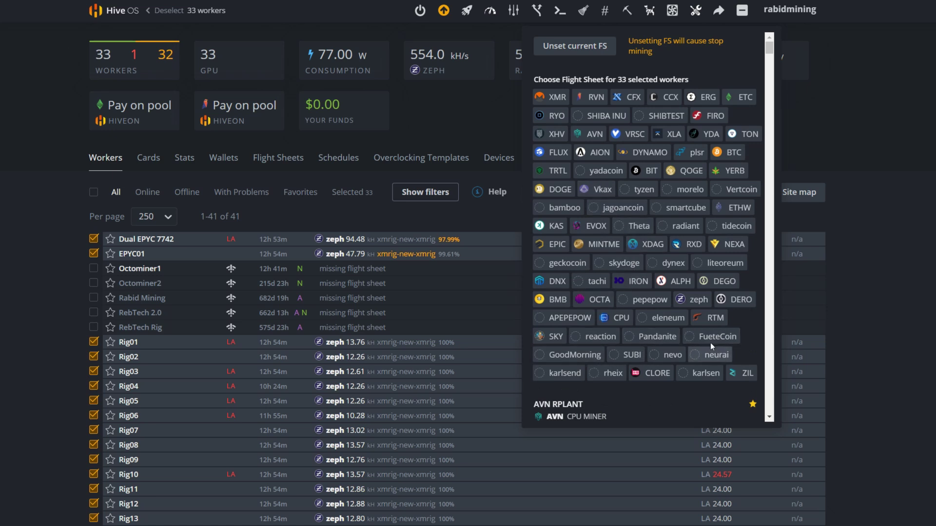
click(692, 300)
scroll(628, 347, down, 4)
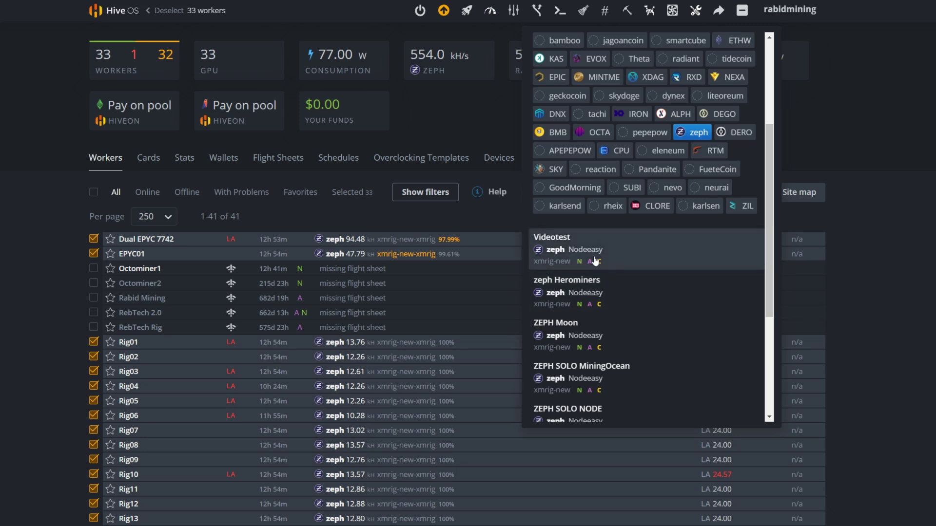
scroll(614, 303, down, 3)
scroll(618, 313, down, 2)
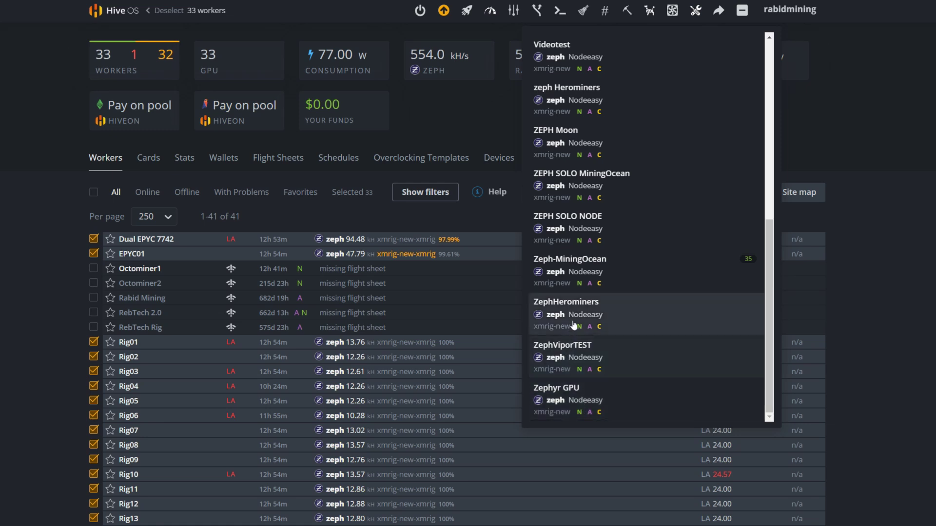
scroll(598, 221, up, 3)
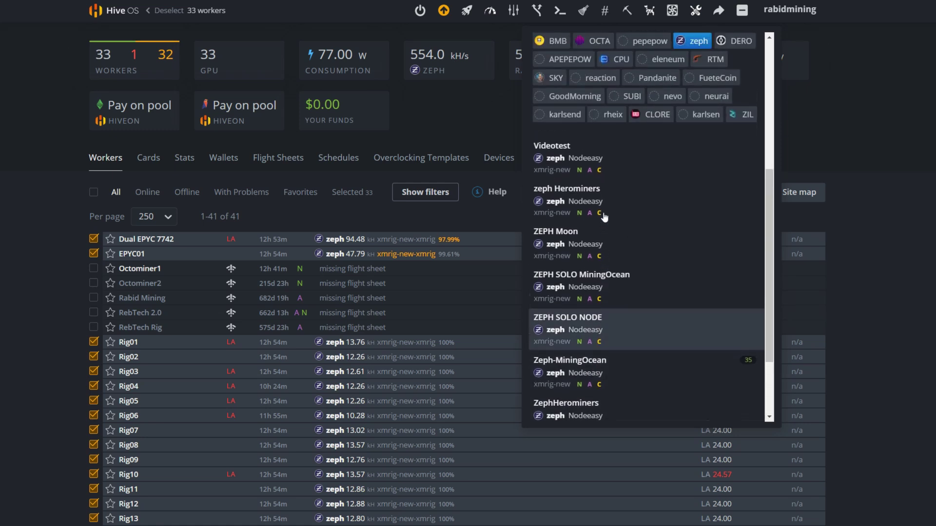
click(578, 167)
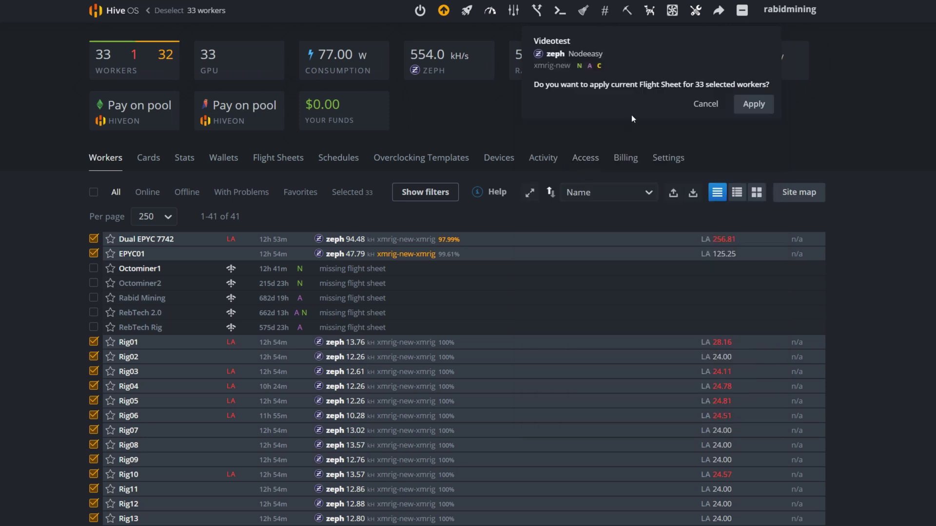
click(755, 104)
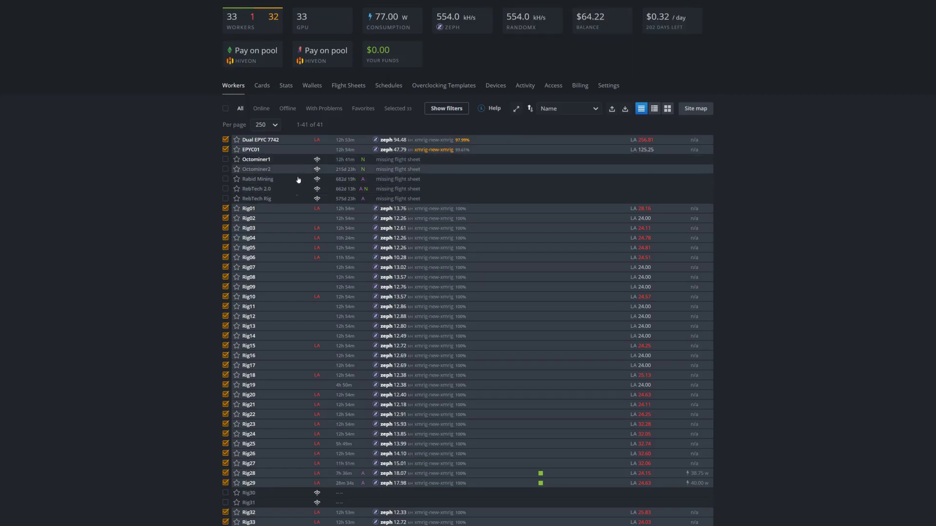